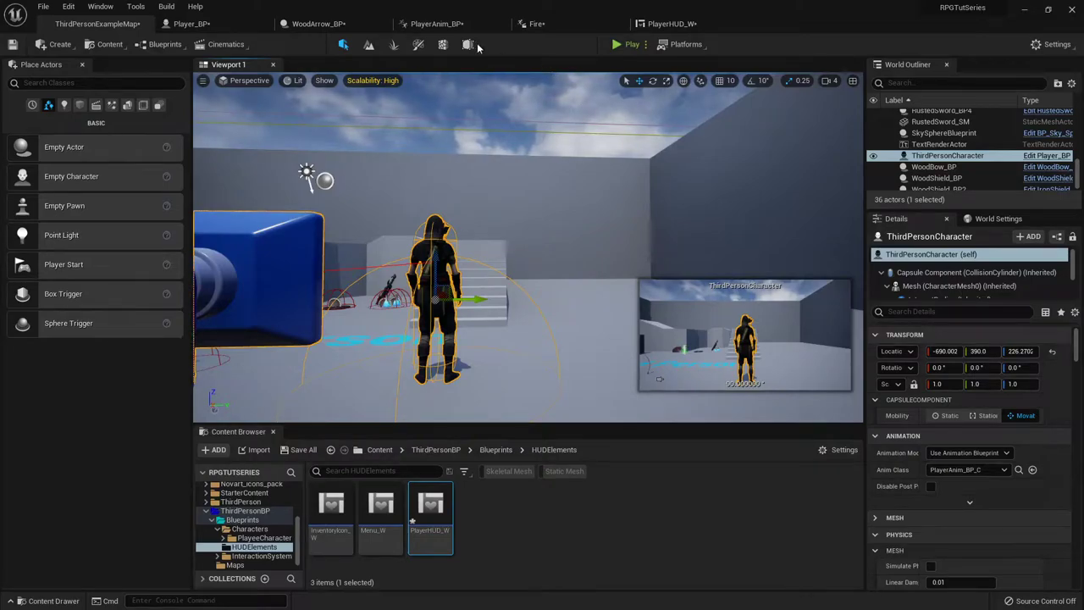
# Open Player_BP and examine the Lerp values of the camera shift section in its event graph
pyautogui.click(212, 26)
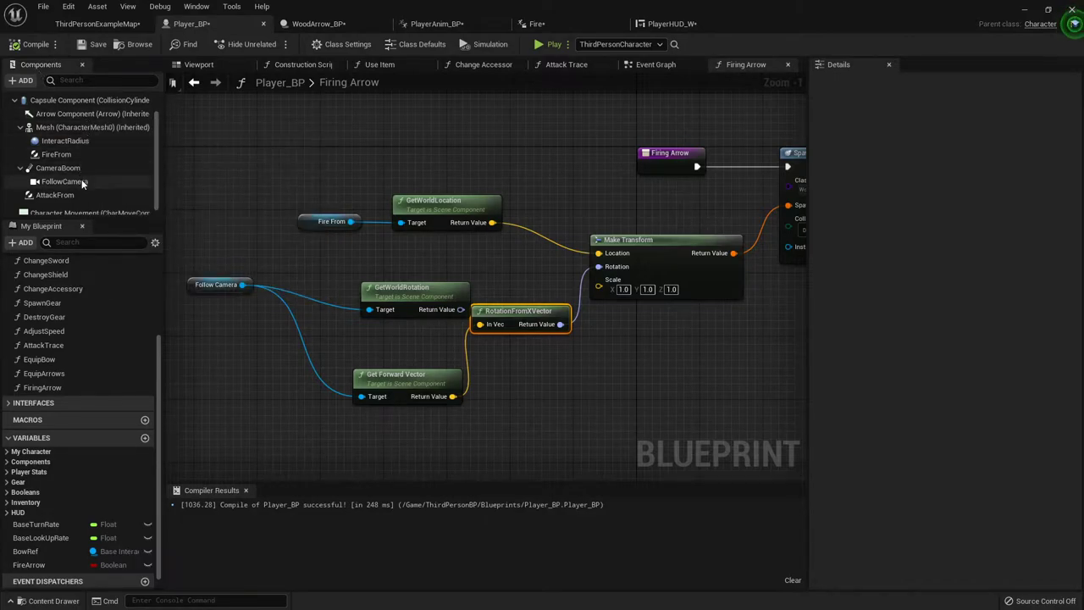
pyautogui.click(225, 66)
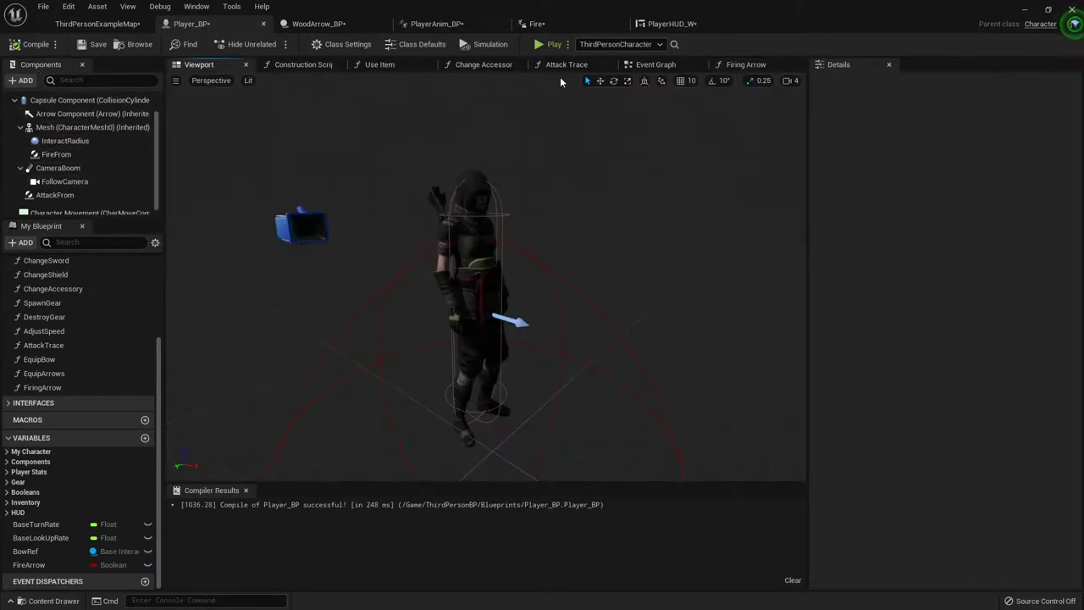
pyautogui.click(656, 66)
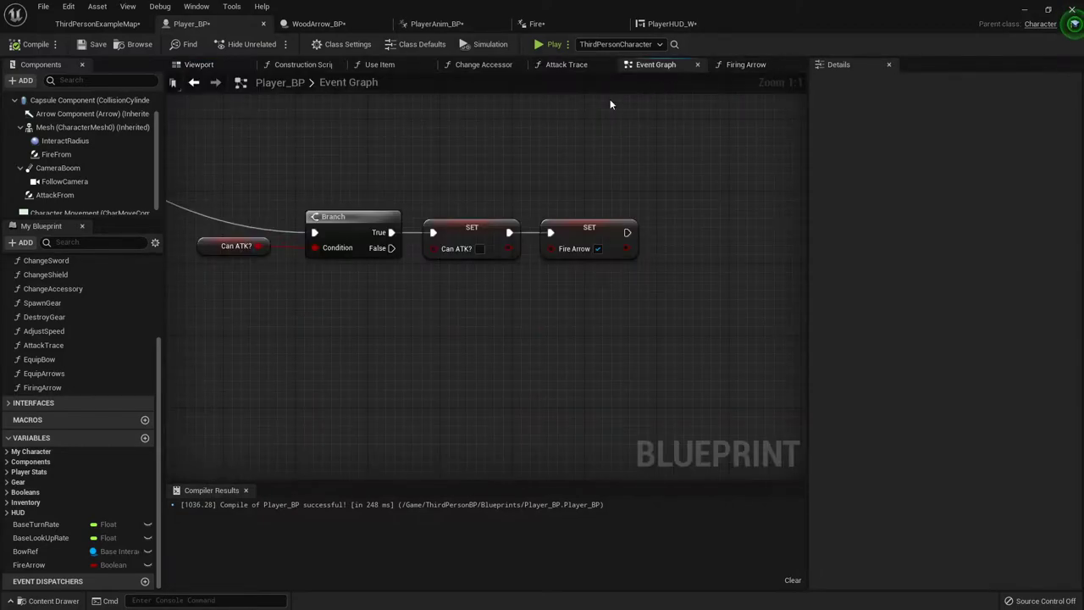
pyautogui.scroll(-8, 546, 239)
pyautogui.moveTo(593, 241); pyautogui.dragTo(622, 294, button='right')
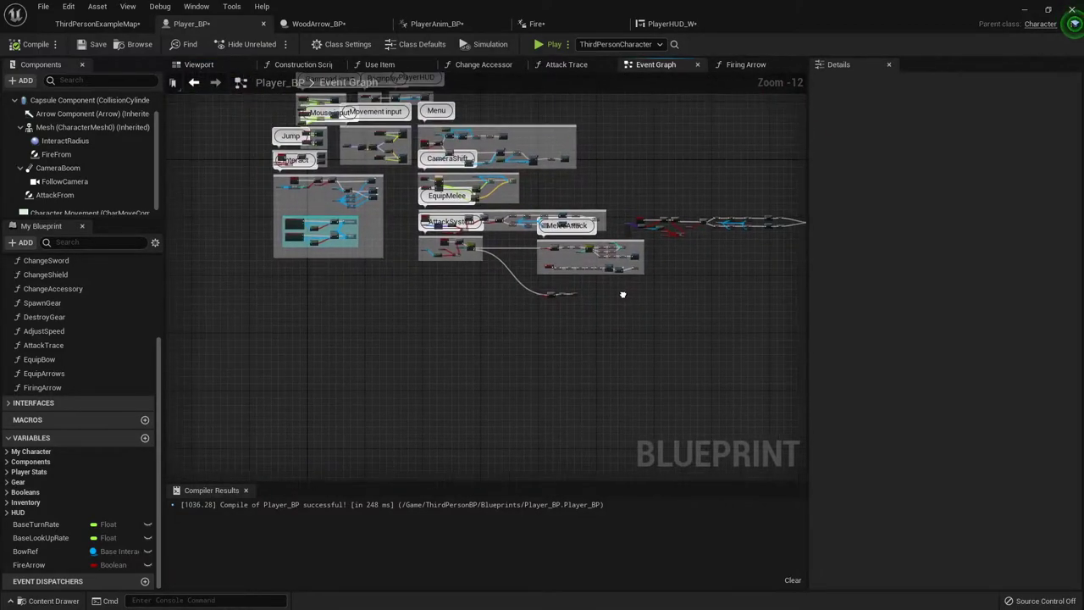
pyautogui.scroll(12, 508, 199)
pyautogui.moveTo(451, 192); pyautogui.dragTo(578, 208, button='right')
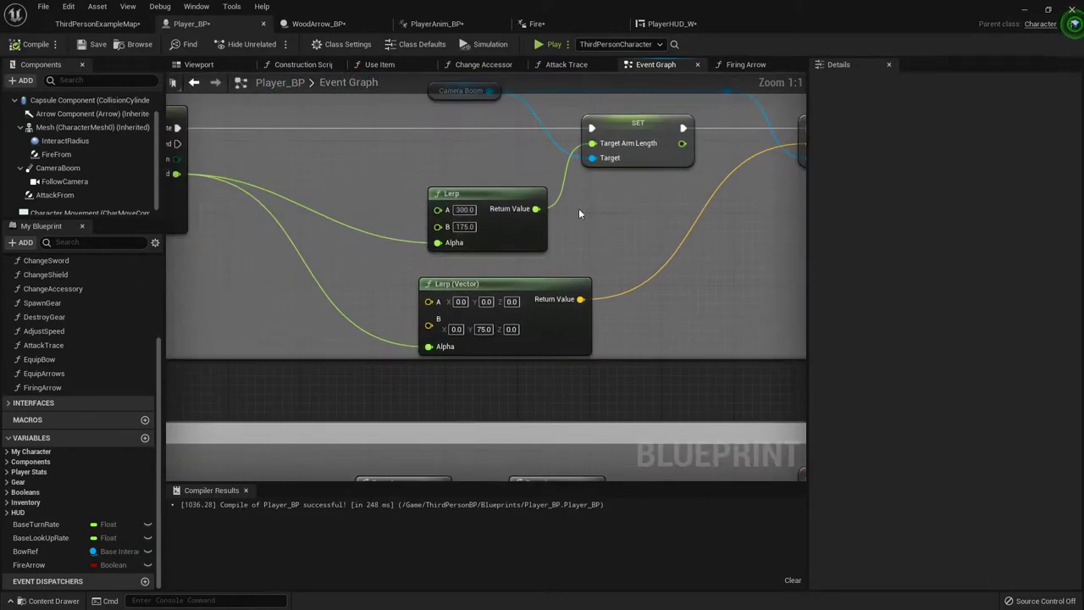
# Reparent the FireFrom component from the character mesh to FollowCamera
pyautogui.click(195, 65)
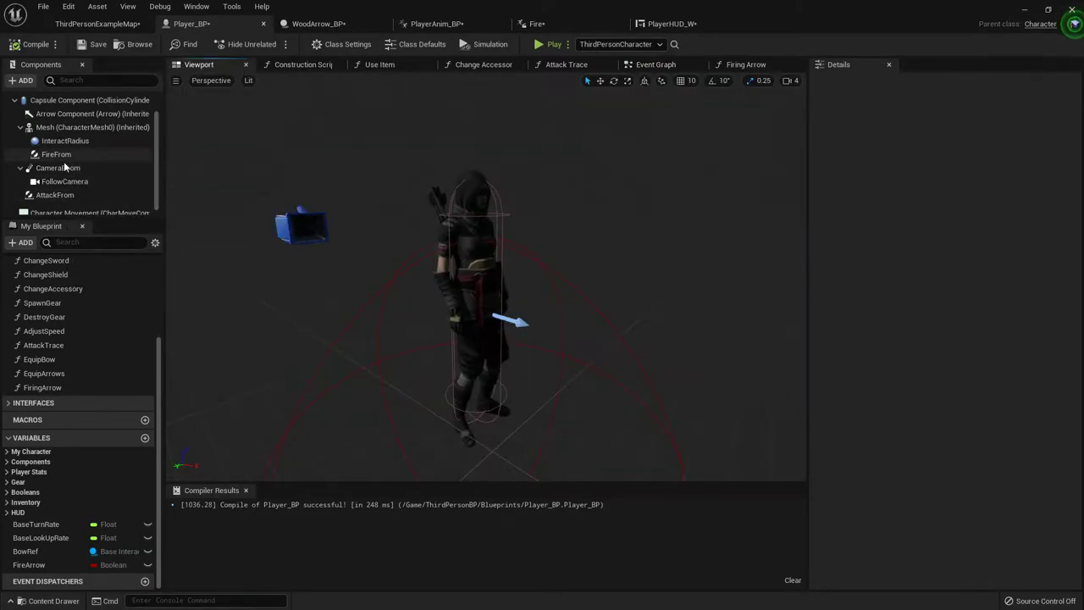
pyautogui.moveTo(56, 154); pyautogui.dragTo(71, 188)
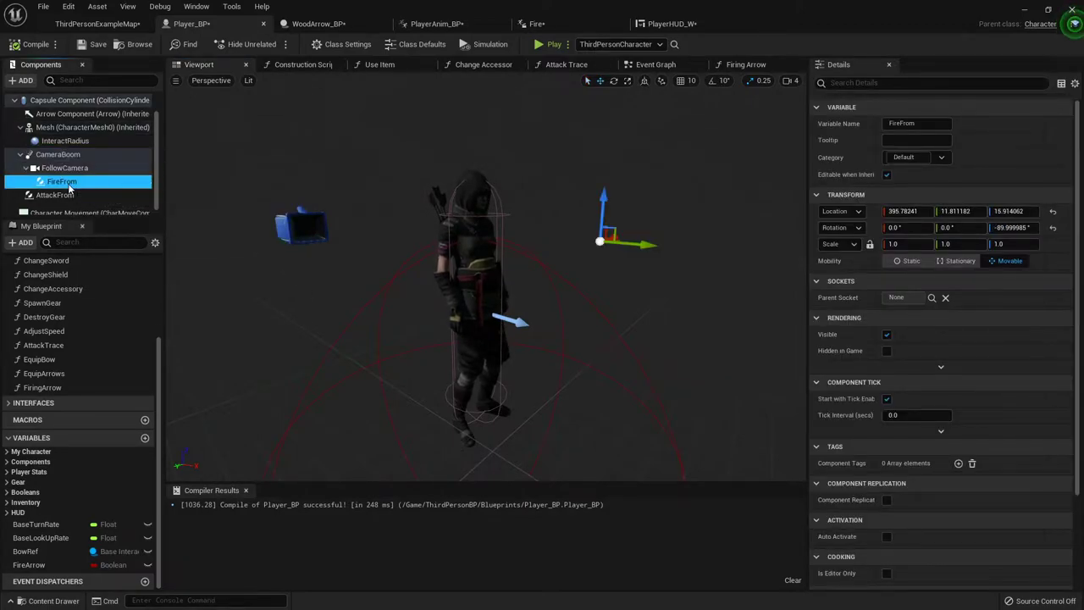
pyautogui.moveTo(281, 132)
pyautogui.mouseDown(button='right')
pyautogui.moveTo(237, 136)
pyautogui.moveTo(272, 115)
pyautogui.mouseUp(button='right')
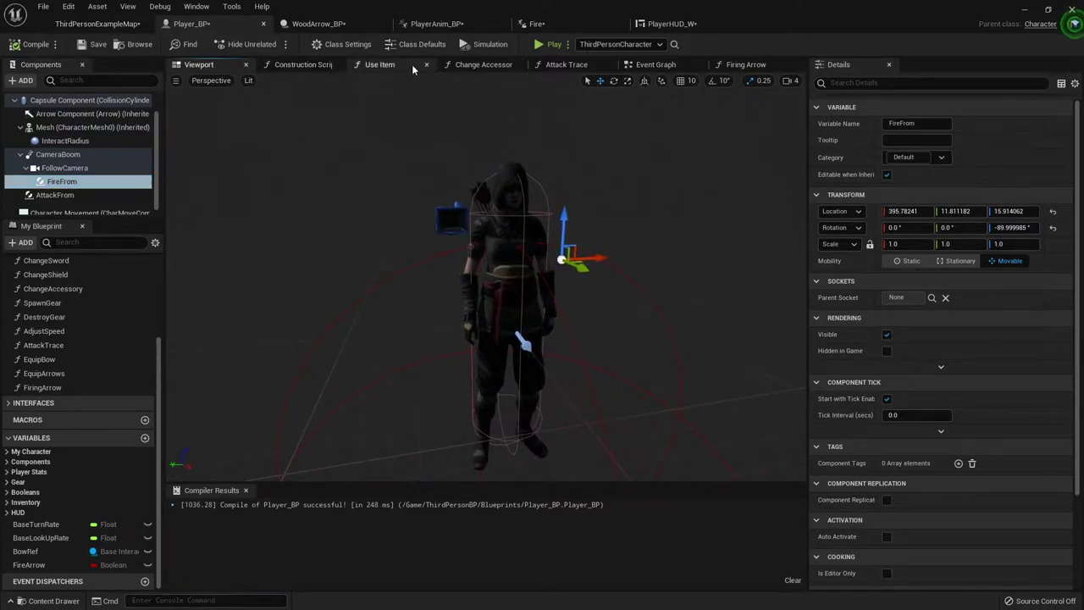
# Set CameraBoom's Target Arm Length to 175, as in the camera shift Lerp, and its Socket Offset Y to 50
pyautogui.click(659, 65)
pyautogui.scroll(-4, 573, 211)
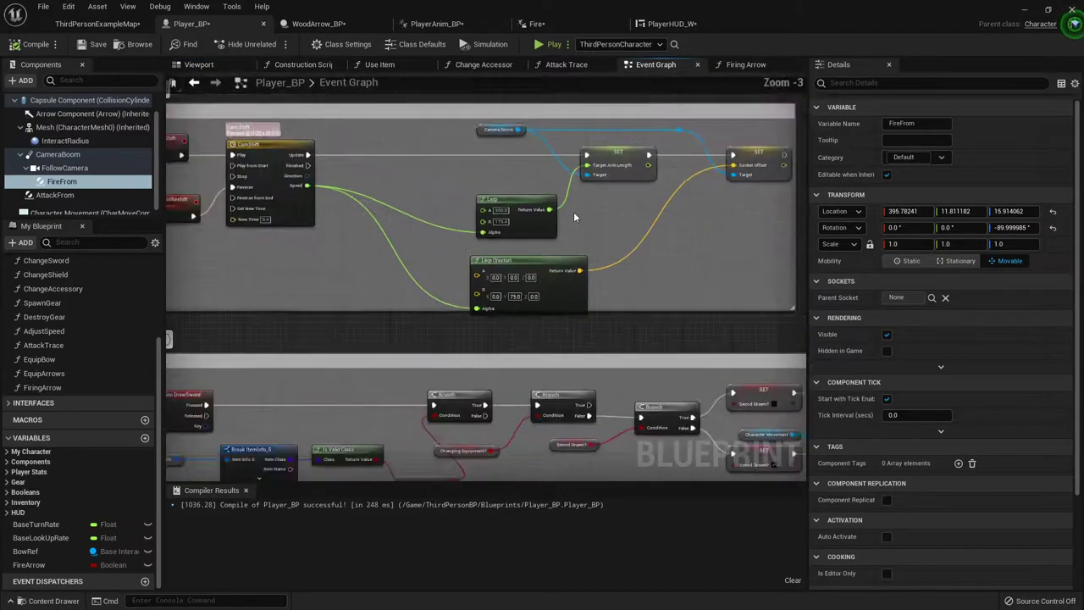
pyautogui.scroll(3, 483, 204)
pyautogui.moveTo(667, 212); pyautogui.dragTo(527, 204, button='right')
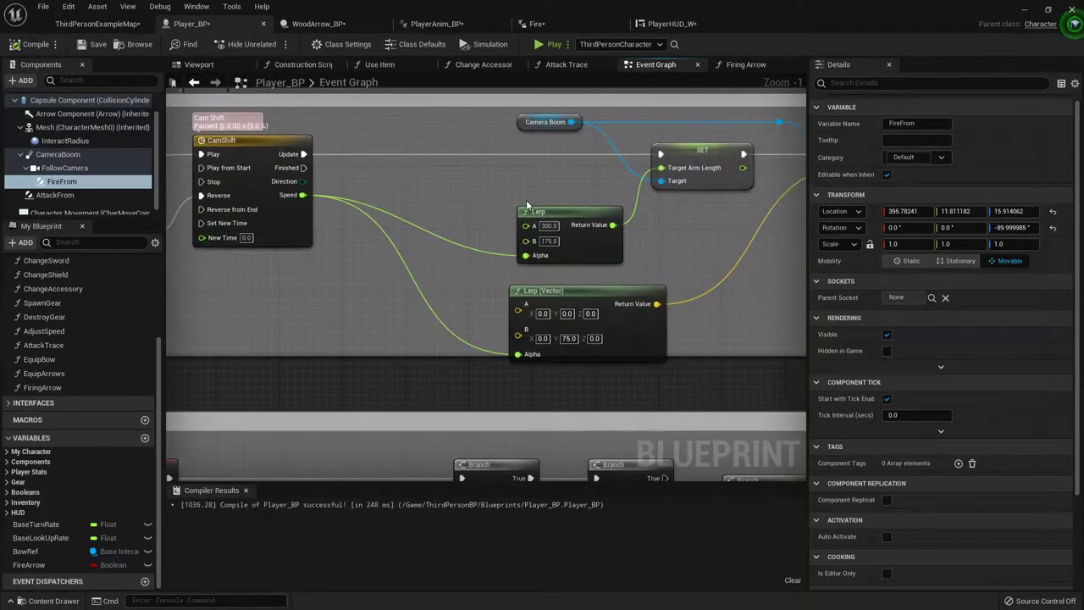
pyautogui.scroll(1, 526, 208)
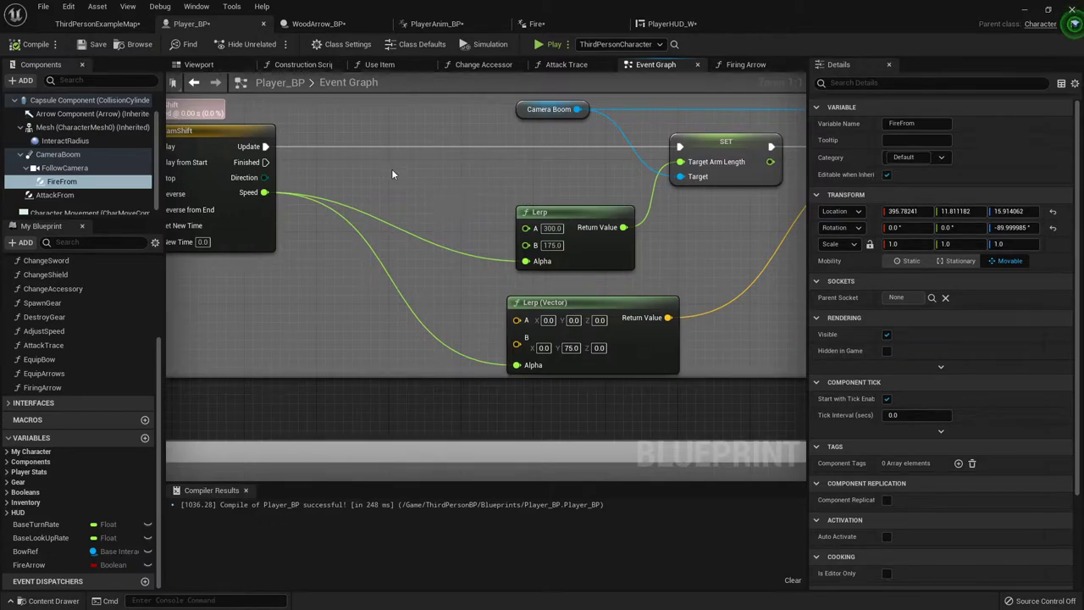
pyautogui.click(200, 64)
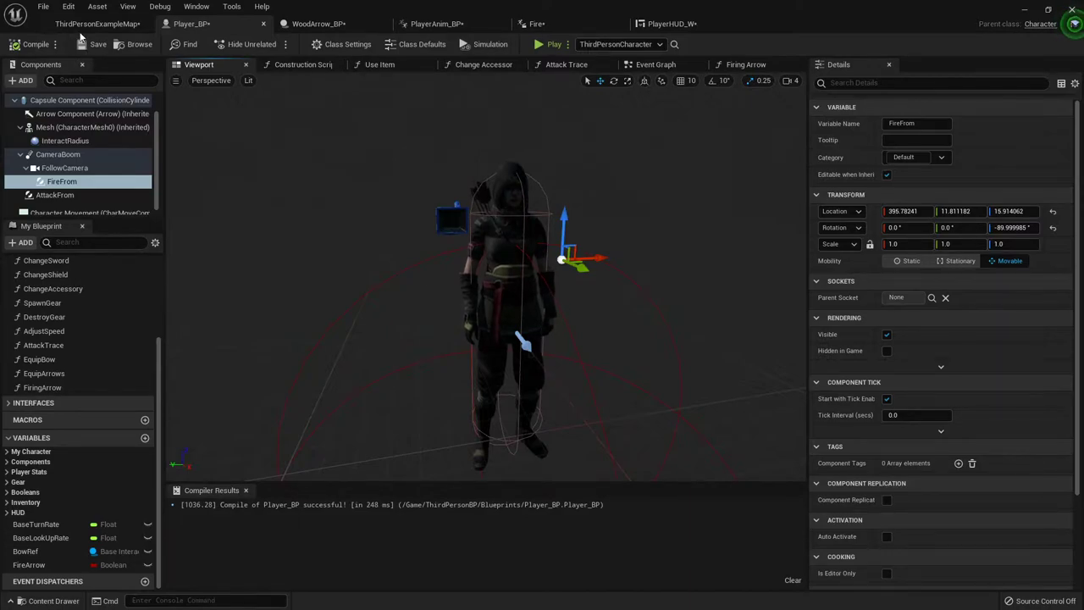
pyautogui.click(54, 154)
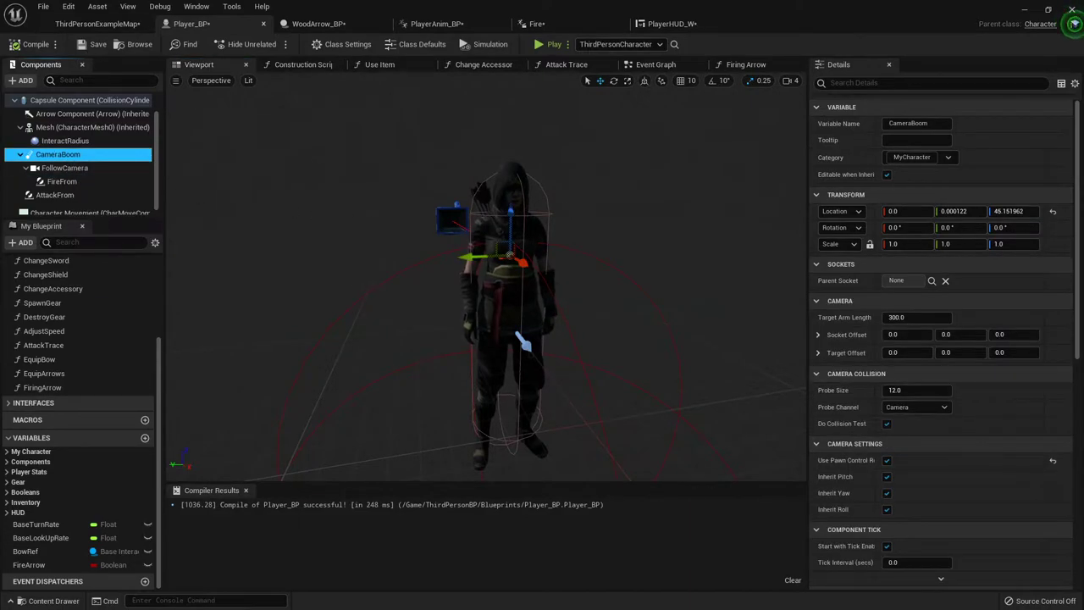
pyautogui.click(921, 319)
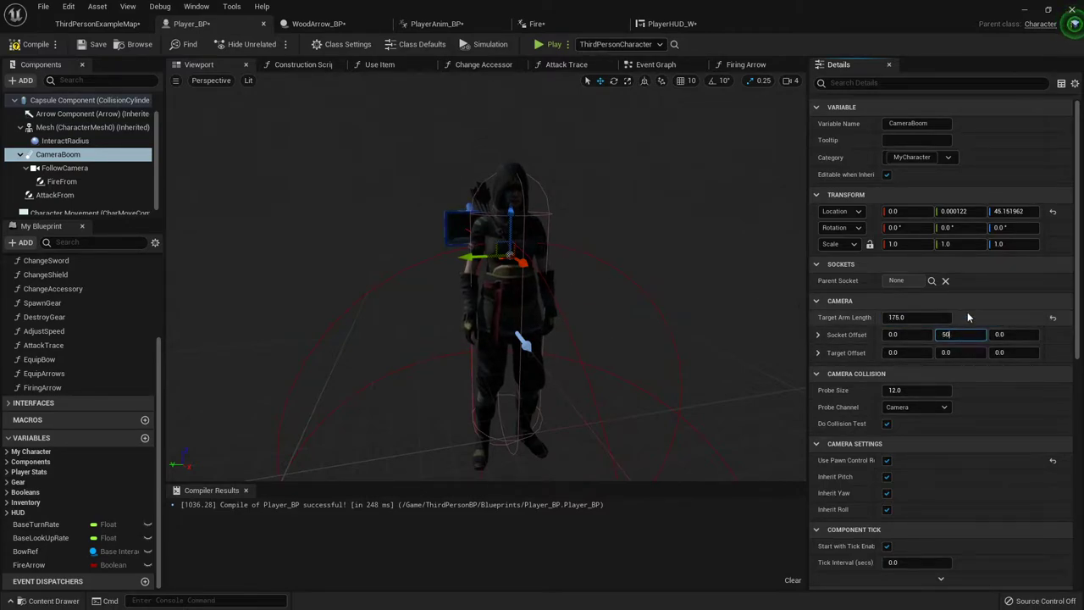
pyautogui.write('50')
pyautogui.press('Return')
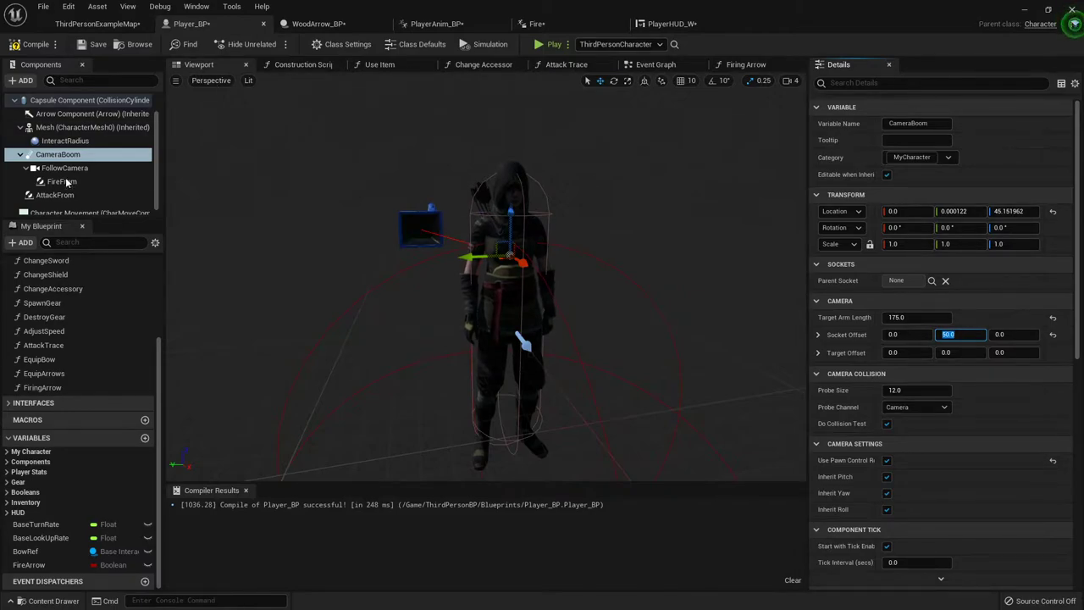
# Check the camera shift's vector Lerp, set CameraBoom's Socket Offset Y to 75 to match it, and compile the blueprint
pyautogui.click(66, 181)
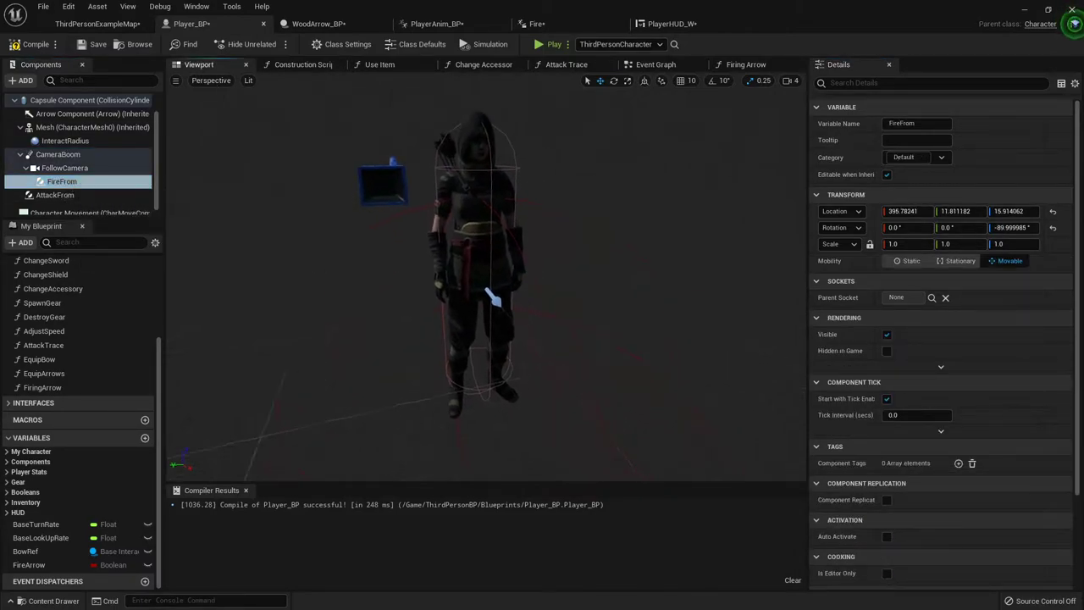
pyautogui.moveTo(487, 280); pyautogui.dragTo(635, 293, button='right')
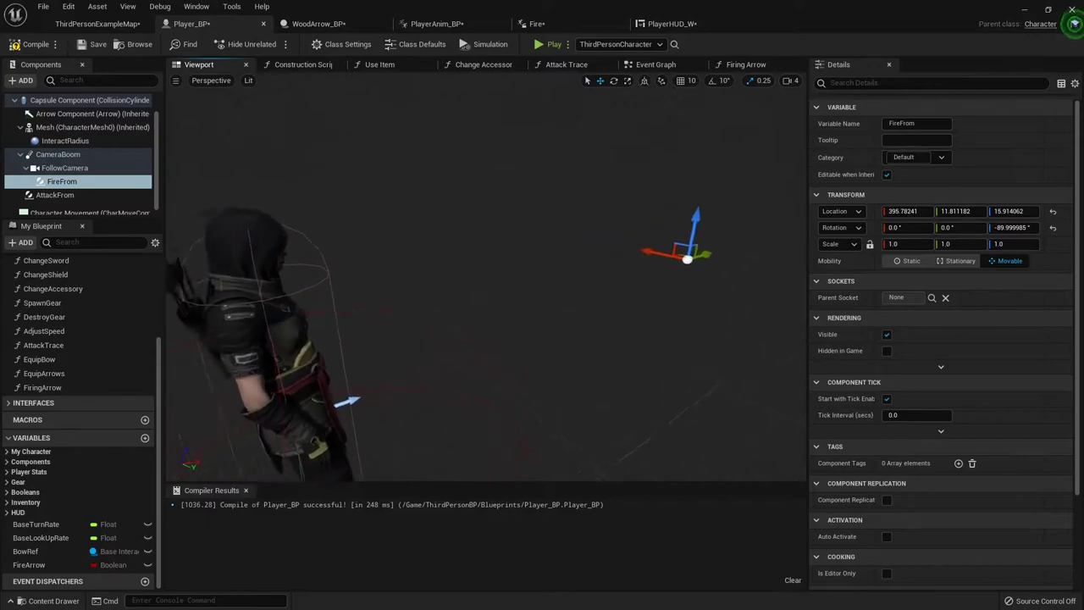
pyautogui.moveTo(379, 127); pyautogui.dragTo(357, 128, button='right')
pyautogui.click(648, 66)
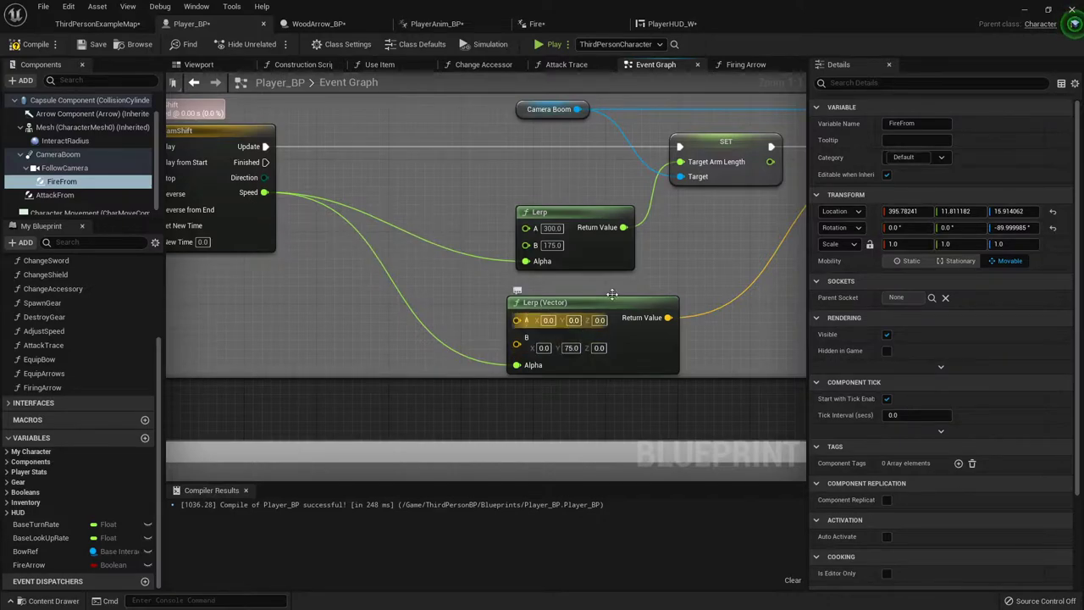
pyautogui.moveTo(645, 233); pyautogui.dragTo(375, 285, button='right')
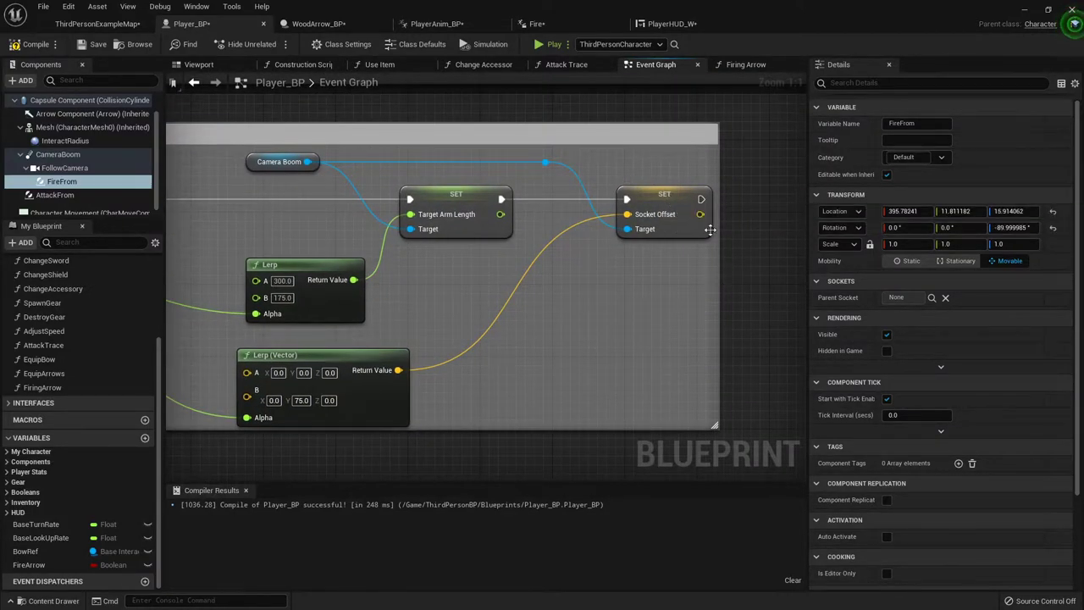
pyautogui.click(54, 168)
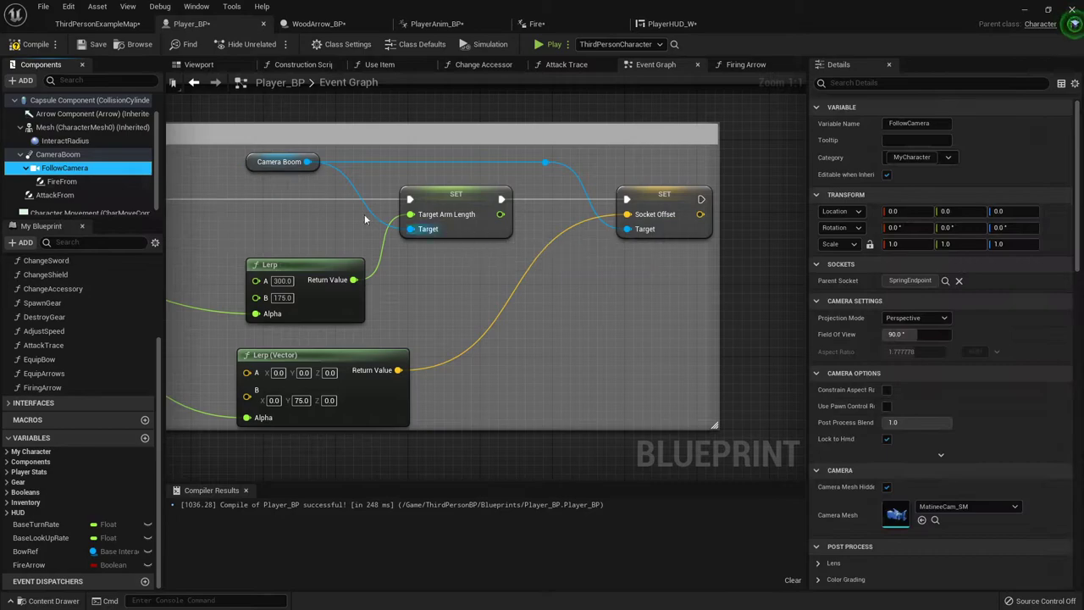
pyautogui.click(57, 155)
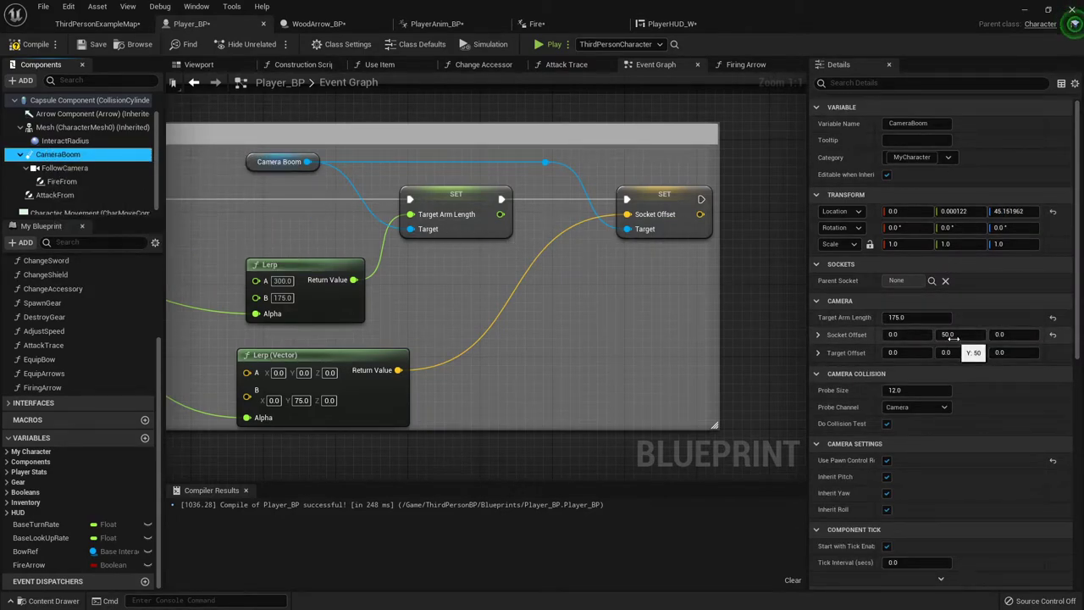
pyautogui.click(954, 335)
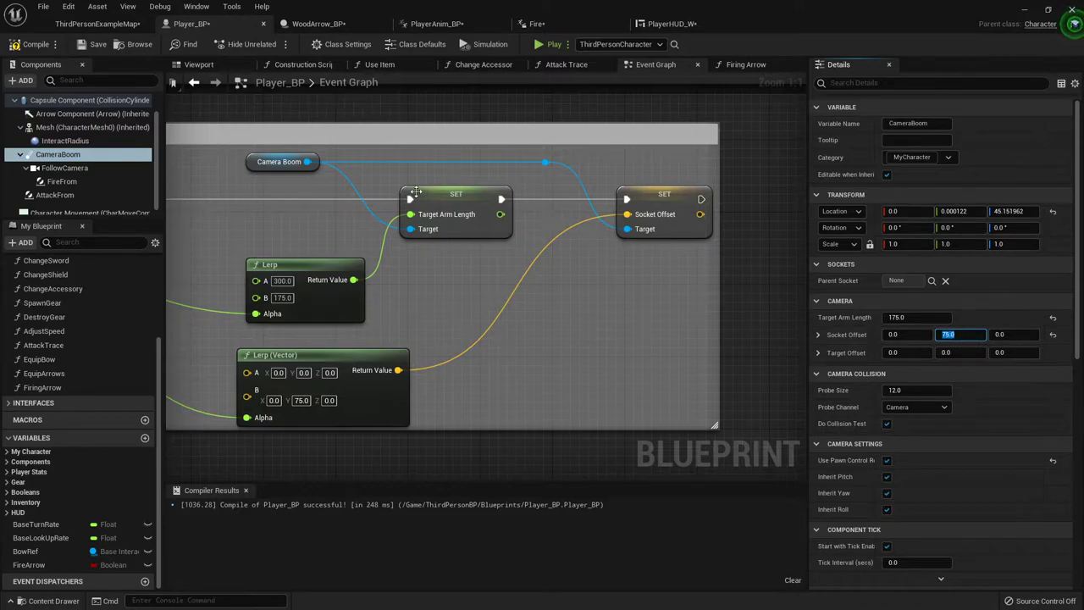
pyautogui.click(36, 44)
# Switch the character mesh's Animation Mode to Use Animation Asset so it holds the Fire pose in the viewport
pyautogui.click(208, 65)
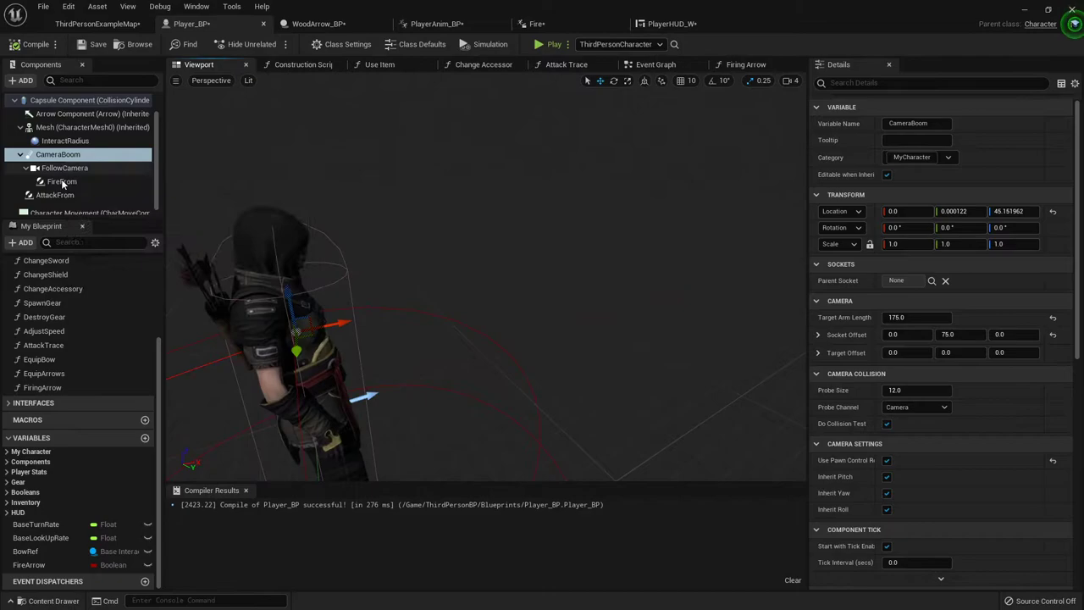
pyautogui.click(64, 181)
pyautogui.moveTo(373, 235); pyautogui.dragTo(412, 235, button='right')
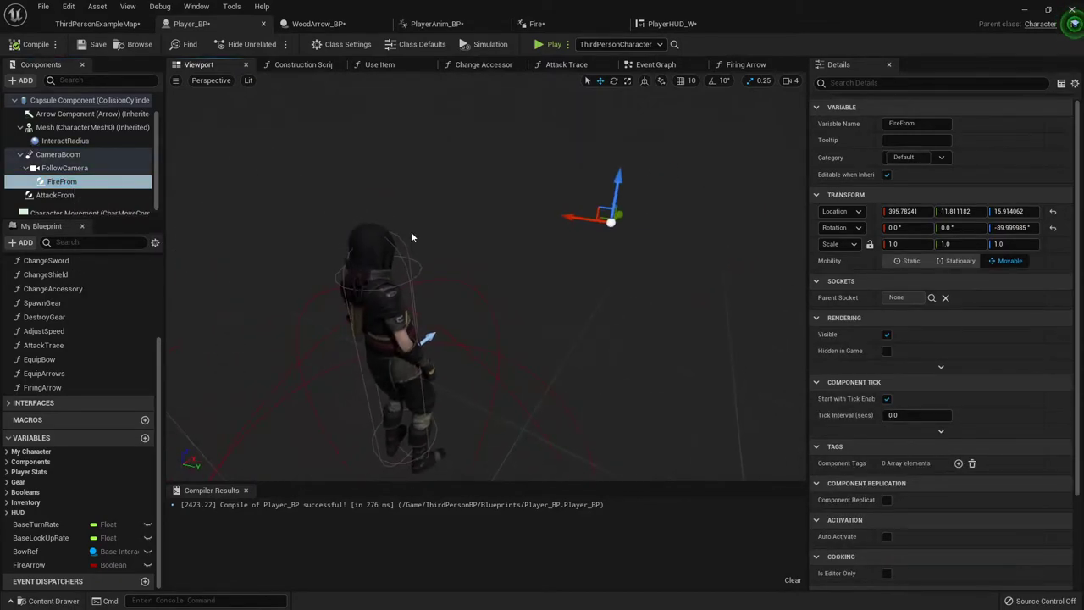
pyautogui.click(397, 314)
pyautogui.click(945, 319)
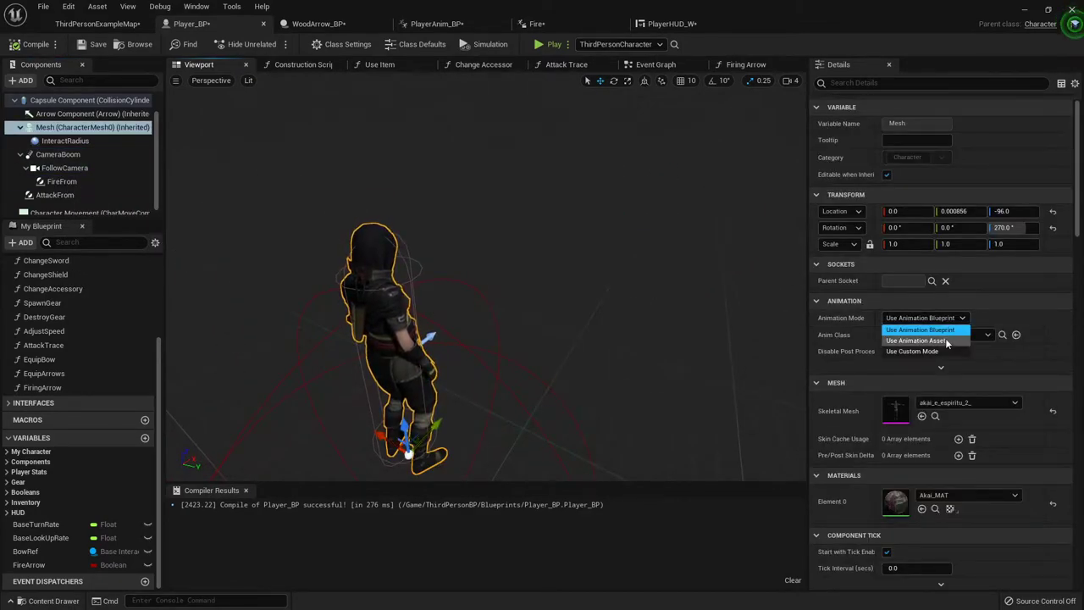
pyautogui.click(914, 339)
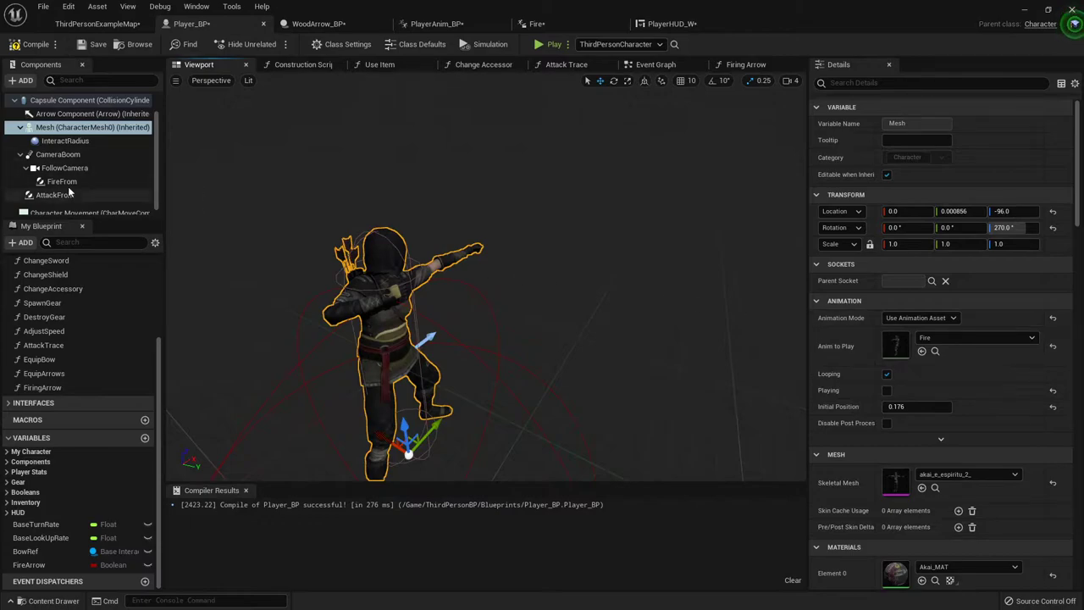
# In the left orthographic view, move FireFrom back to just ahead of the character's outstretched hand, at location X about 275
pyautogui.click(62, 181)
pyautogui.click(210, 80)
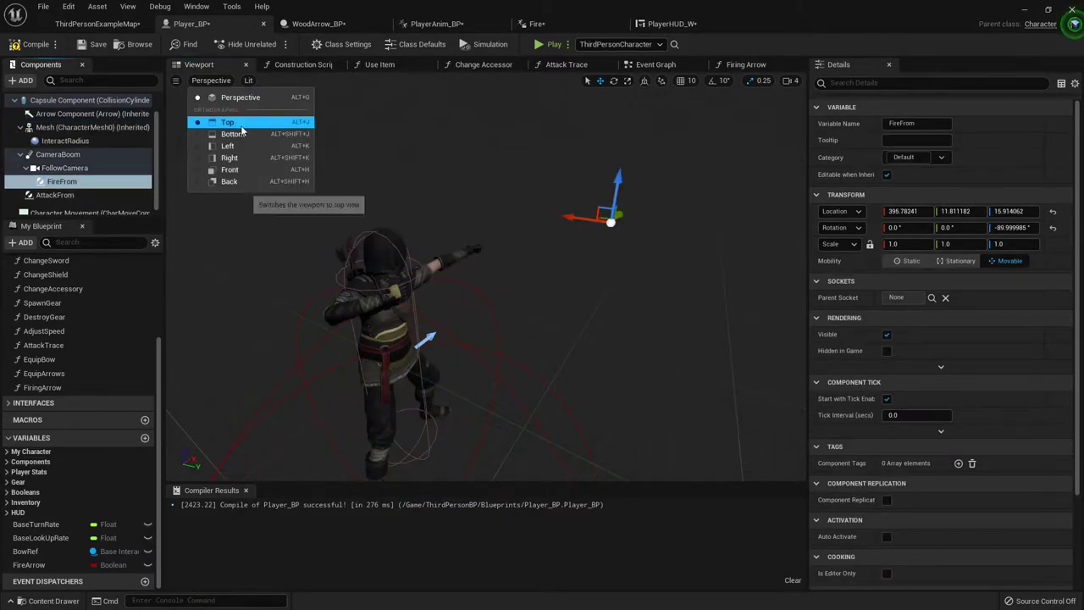
pyautogui.click(247, 153)
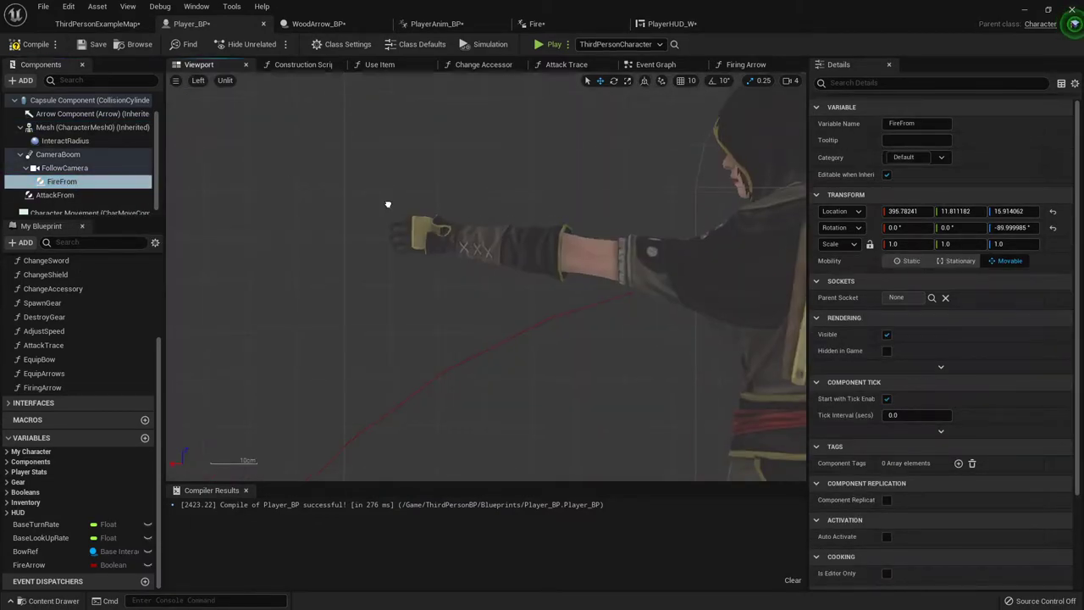
pyautogui.scroll(-5, 397, 238)
pyautogui.moveTo(396, 238); pyautogui.dragTo(472, 250, button='right')
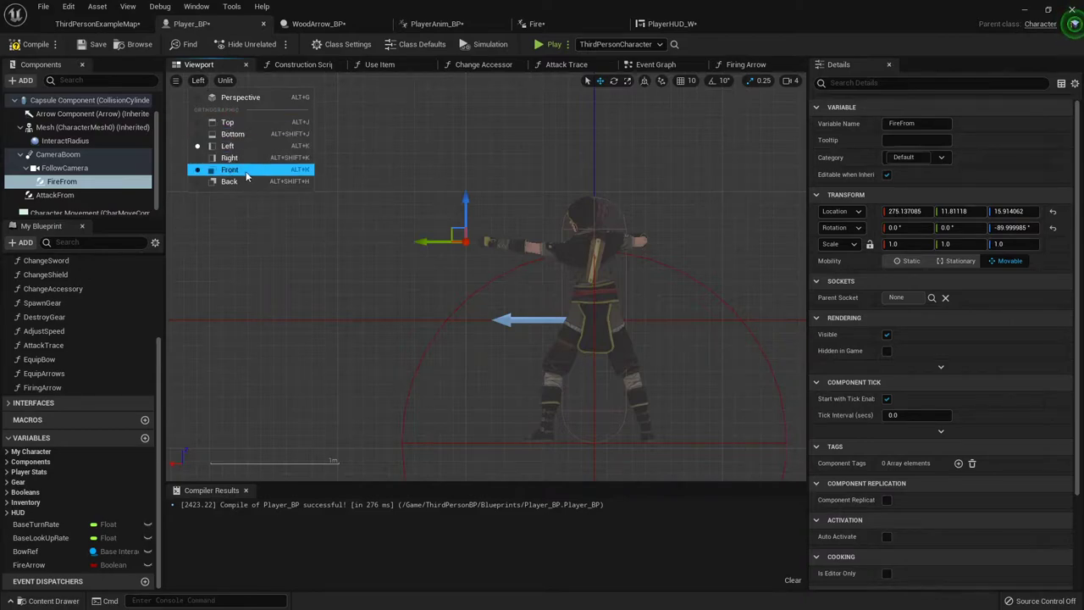
# In the front orthographic view, move FireFrom sideways to location Y about -63 near the bow hand, and compile the blueprint
pyautogui.click(228, 170)
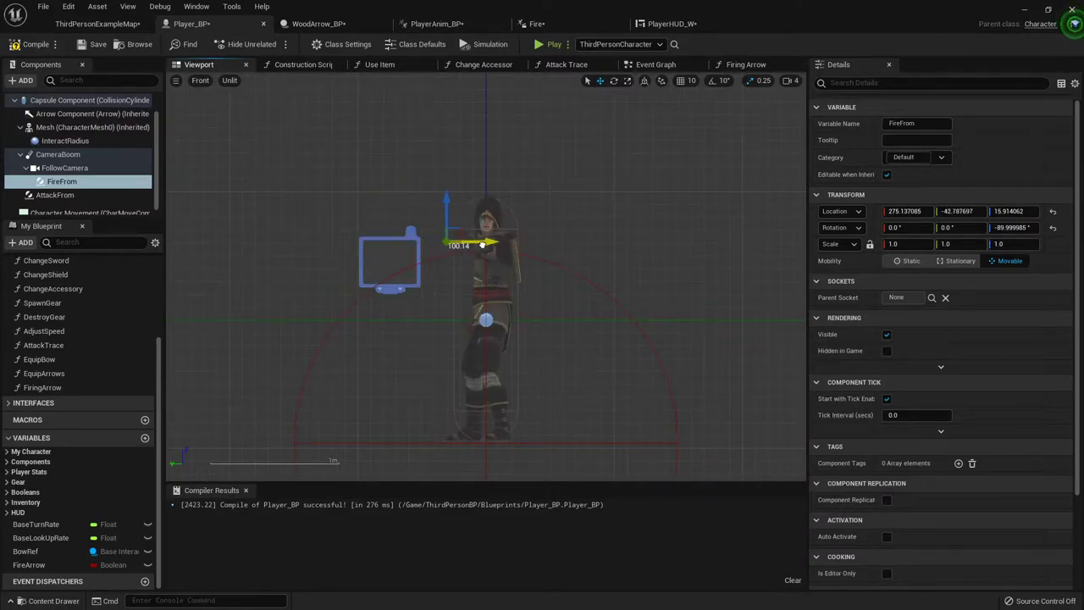
pyautogui.scroll(8, 534, 276)
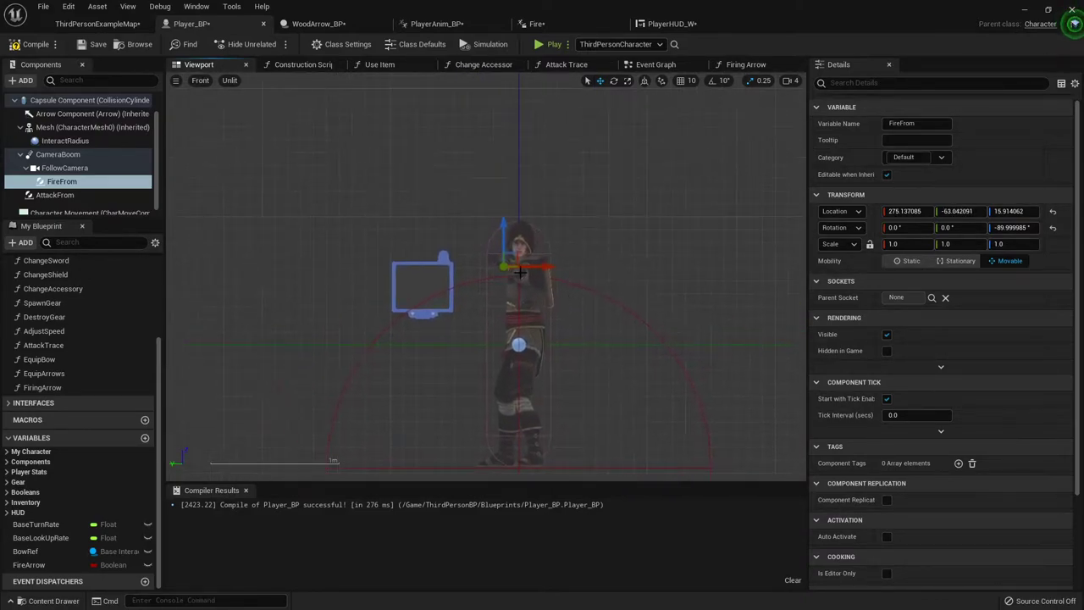
pyautogui.scroll(-3, 409, 265)
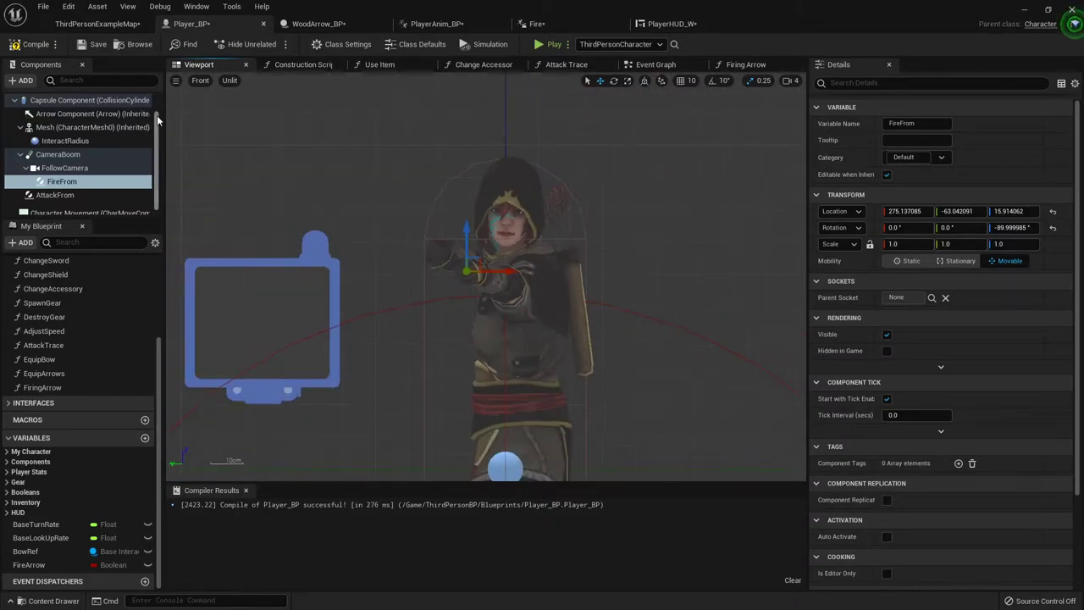
pyautogui.click(34, 46)
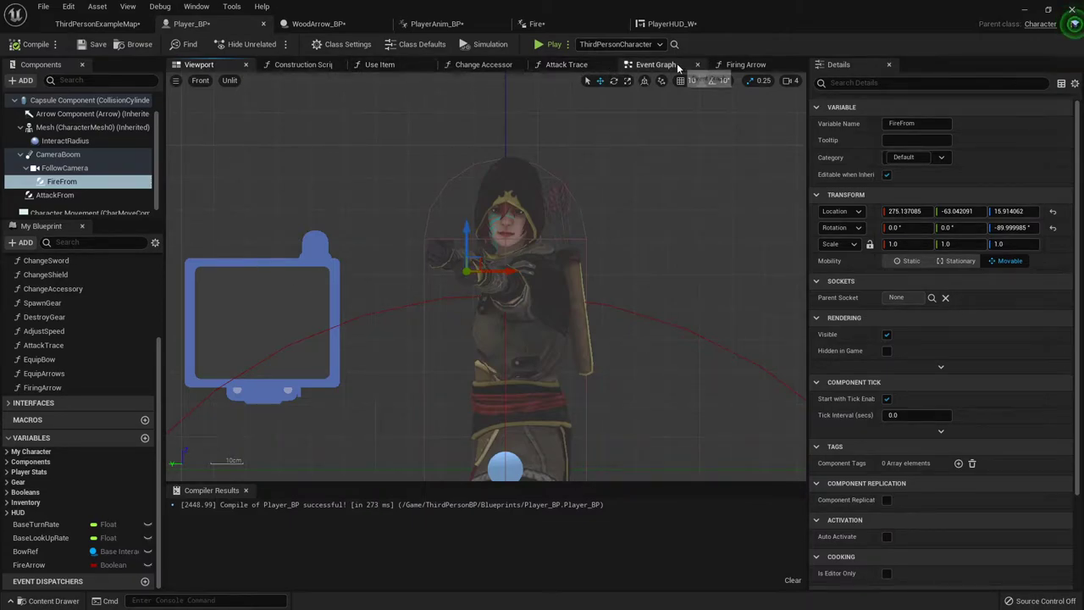
# In the Firing Arrow function, delete the Make Transform, GetWorldLocation, GetWorldRotation, Get Forward Vector and RotationFromXVector nodes
pyautogui.click(745, 65)
pyautogui.scroll(-1, 528, 236)
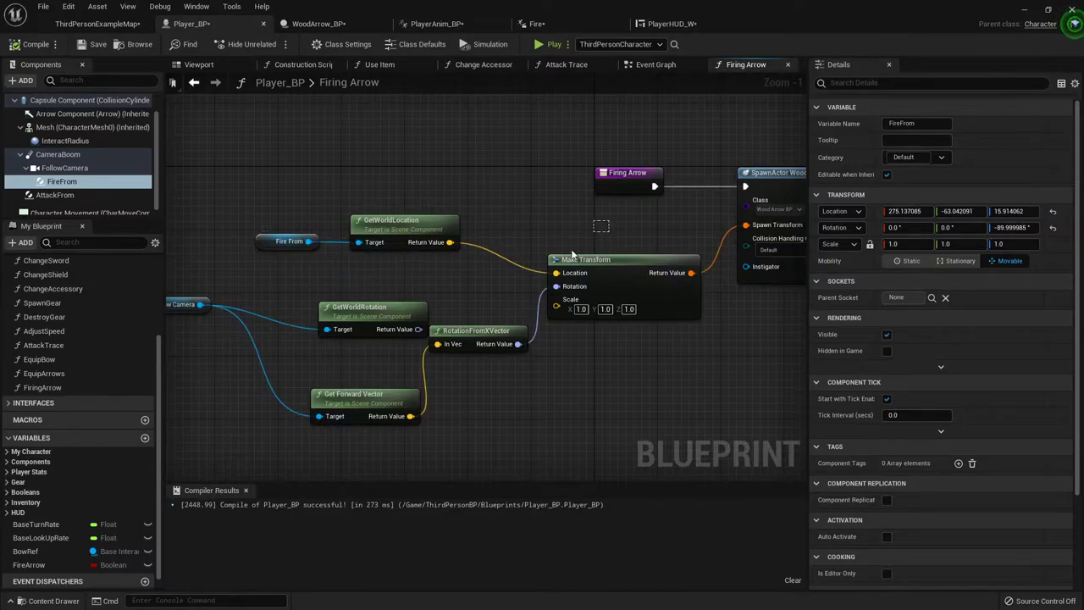
pyautogui.moveTo(572, 254); pyautogui.dragTo(381, 408)
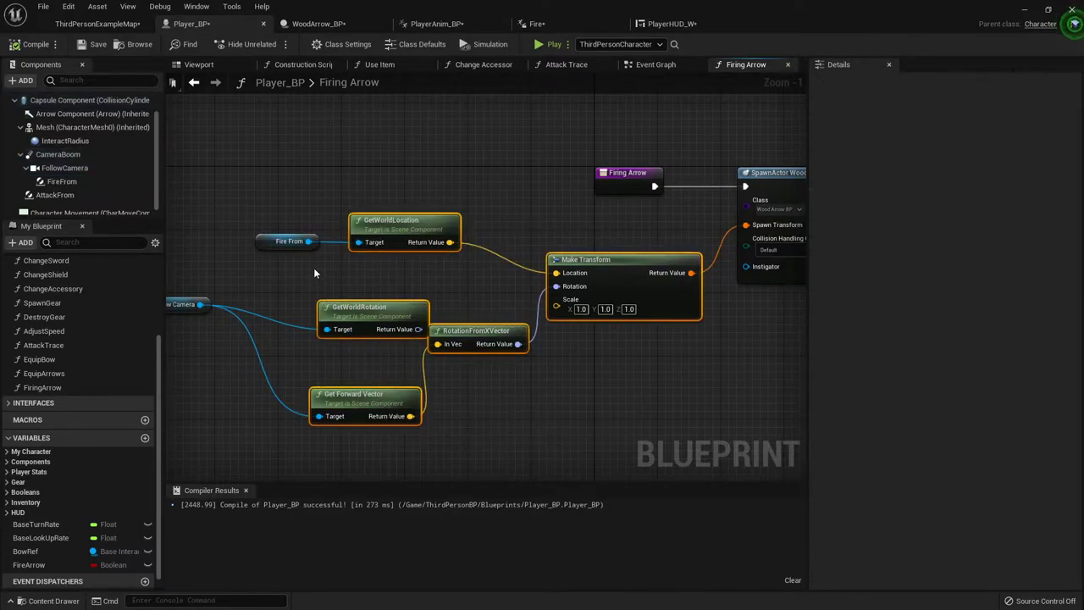
pyautogui.press('Delete')
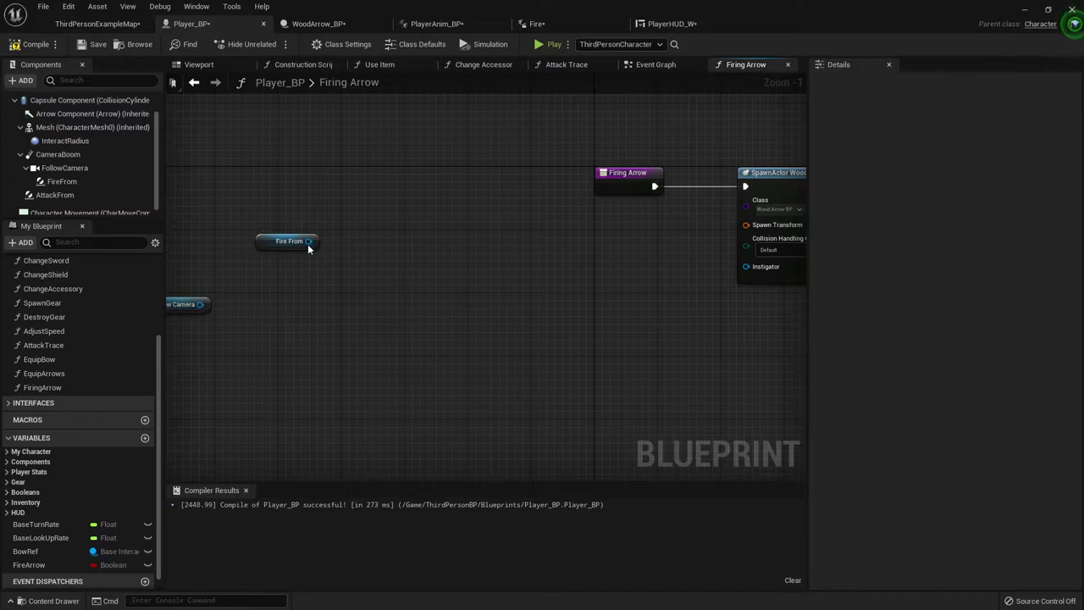
# Add a GetWorldTransform node from Fire From, connect its Return Value to SpawnActor's Spawn Transform, and compile the blueprint
pyautogui.moveTo(309, 242); pyautogui.dragTo(542, 245)
pyautogui.write('get tra')
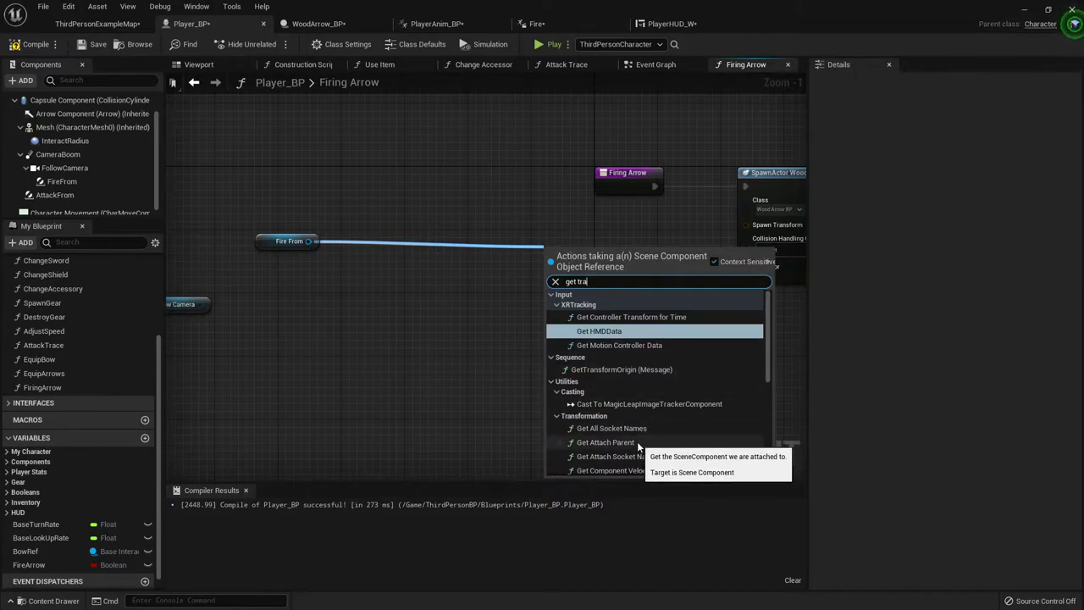
pyautogui.write('n')
pyautogui.scroll(-5, 639, 440)
pyautogui.write('sf')
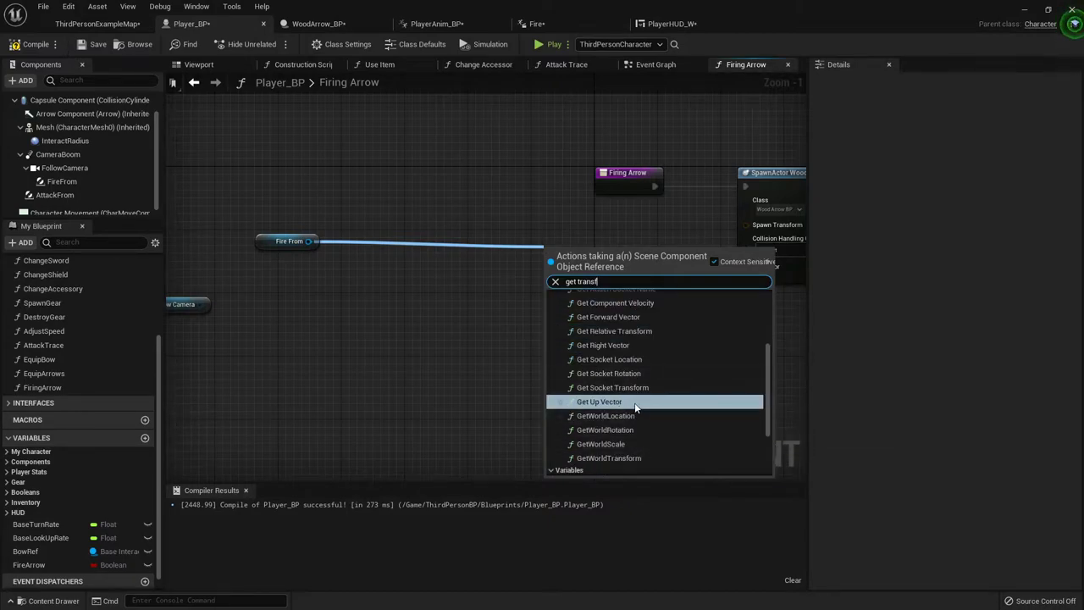
pyautogui.click(626, 458)
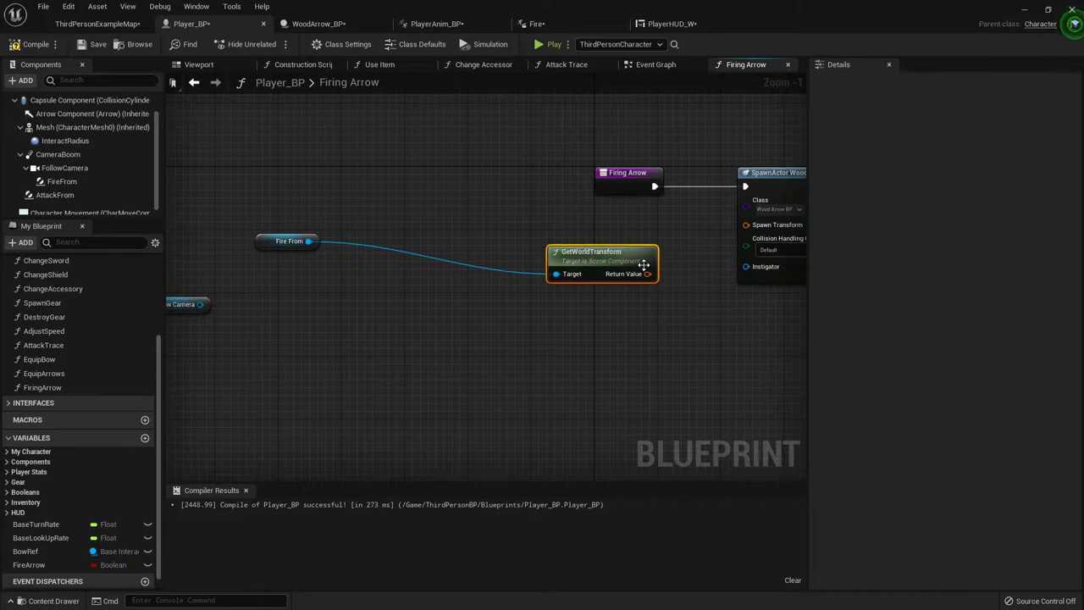
pyautogui.moveTo(647, 274); pyautogui.dragTo(692, 230)
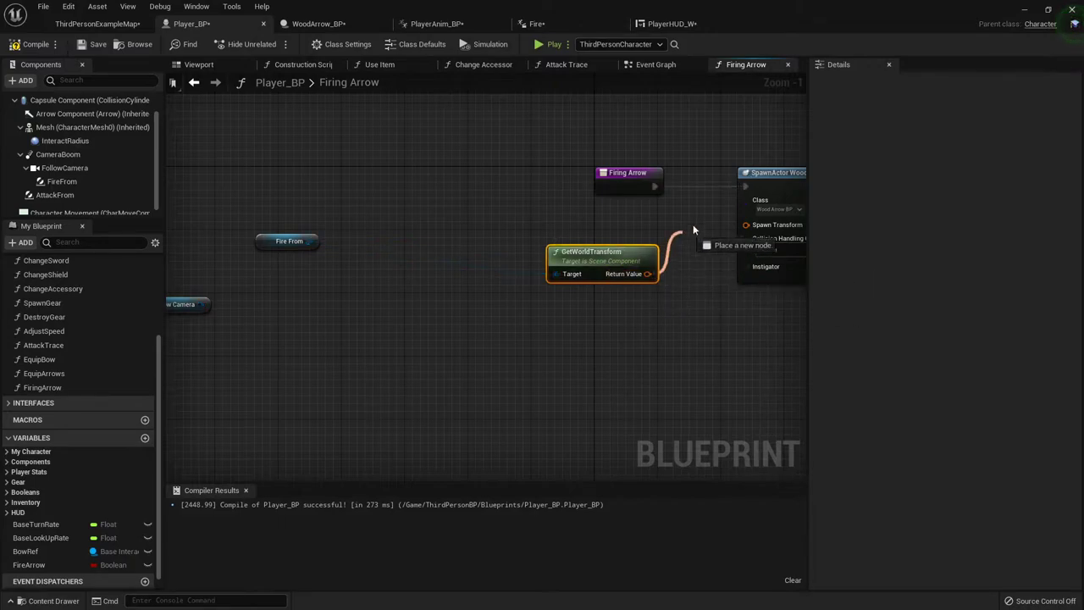
pyautogui.click(24, 47)
# Reset CameraBoom to a Target Arm Length of 300 and a Socket Offset Y of 0, and compile the blueprint
pyautogui.click(58, 154)
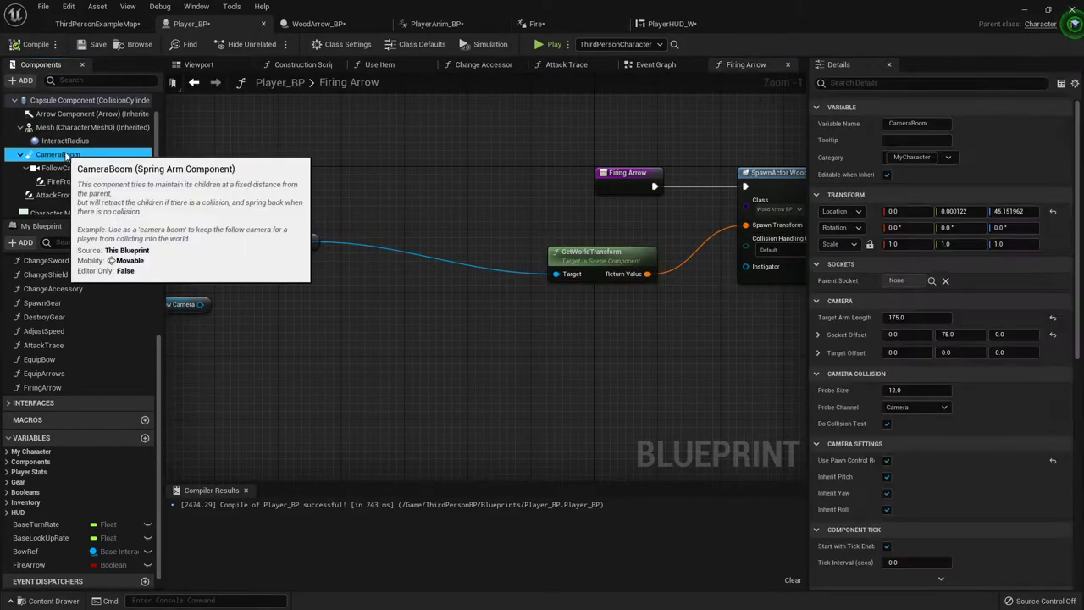
pyautogui.click(914, 318)
pyautogui.write('300')
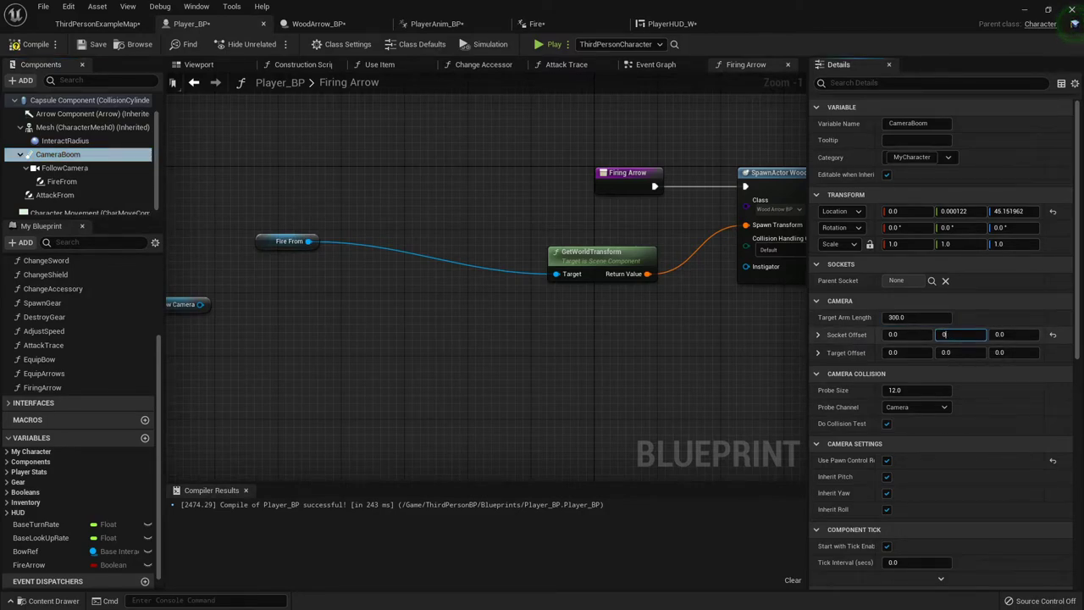
pyautogui.press('Return')
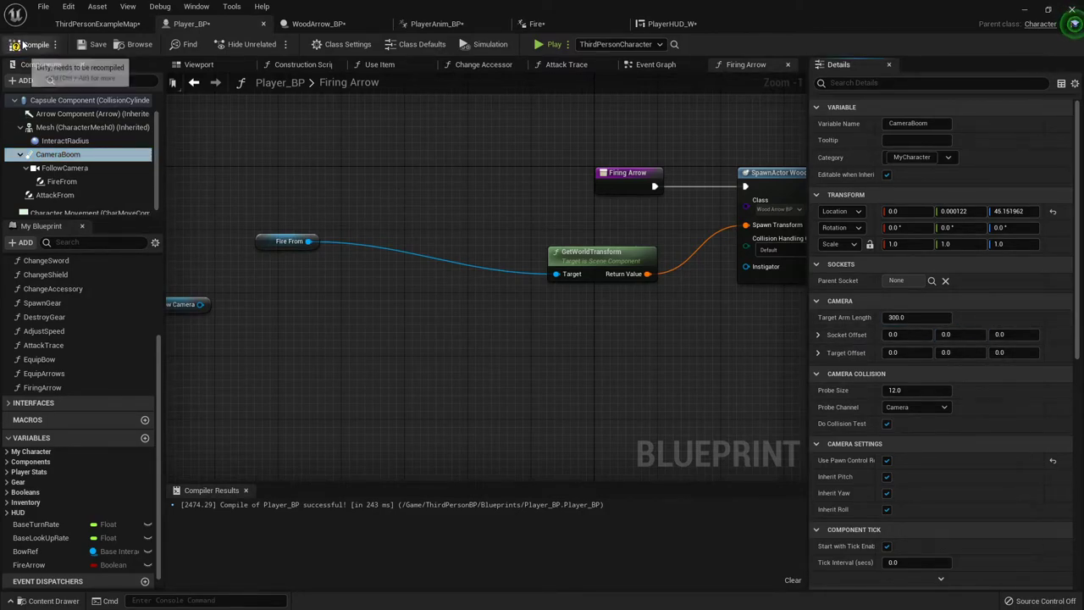
# Switch the character mesh's Animation Mode back to Use Animation Blueprint and compile the blueprint
pyautogui.click(93, 127)
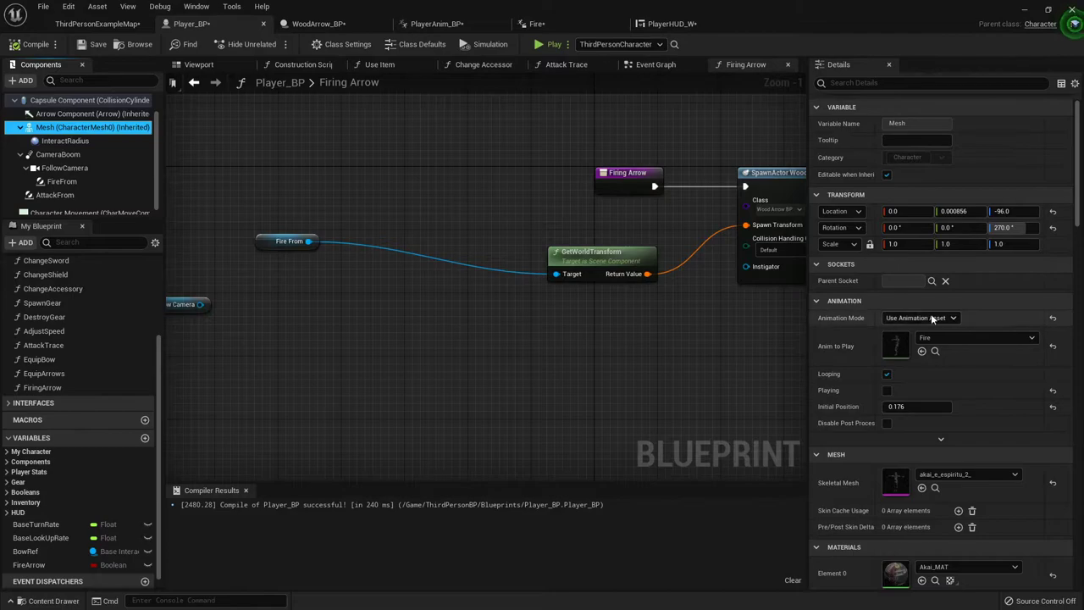
pyautogui.click(923, 317)
pyautogui.click(923, 331)
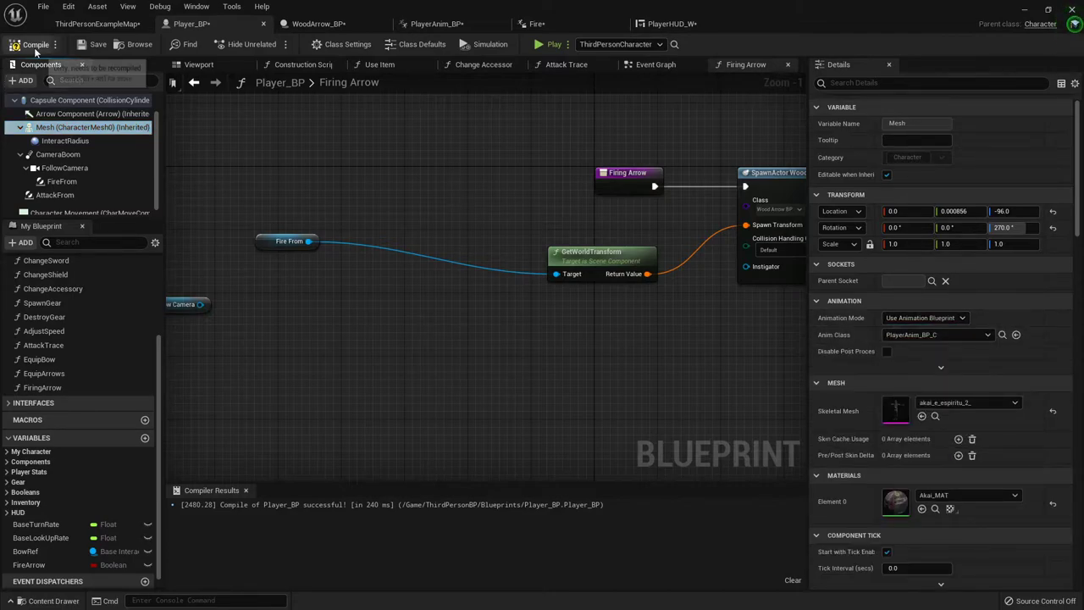
# Play the ThirdPersonExampleMap level, pick up the wooden bow, equip it from the inventory, and view the game full screen
pyautogui.click(97, 23)
pyautogui.click(626, 45)
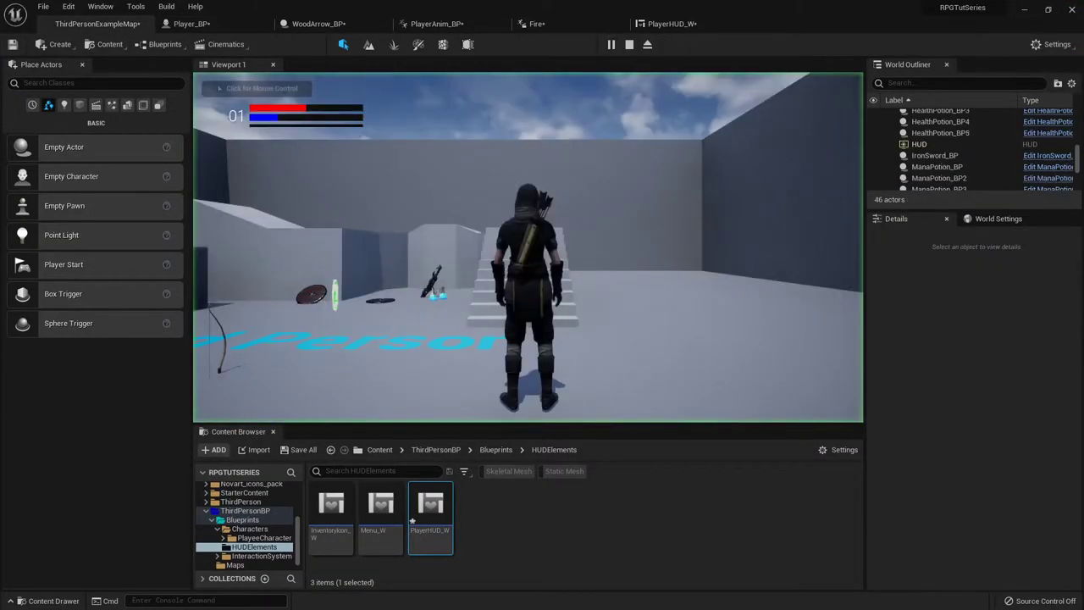
pyautogui.press('e')
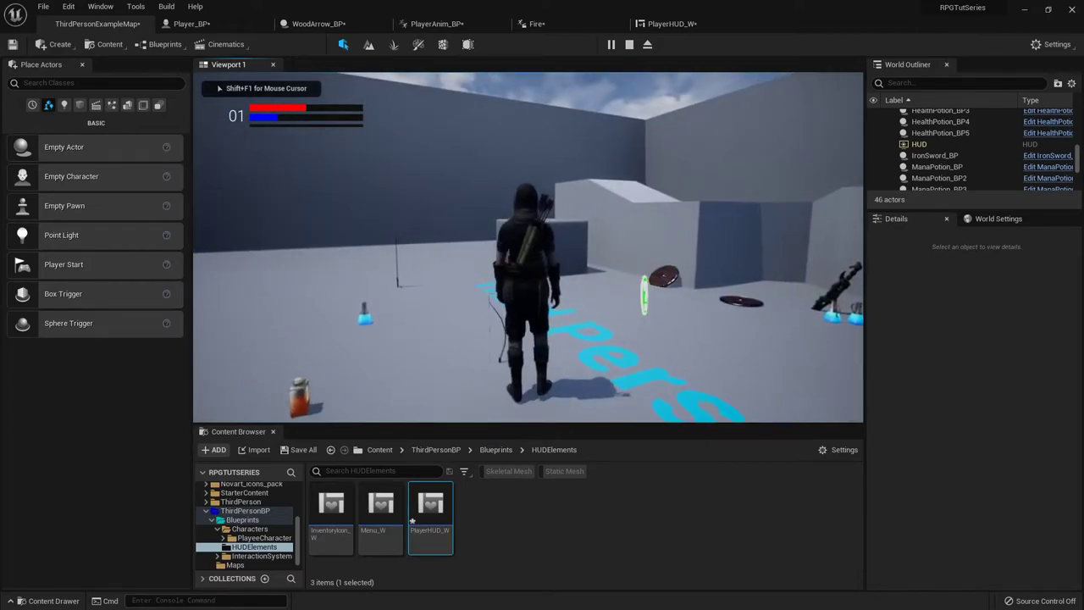
pyautogui.press('Tab')
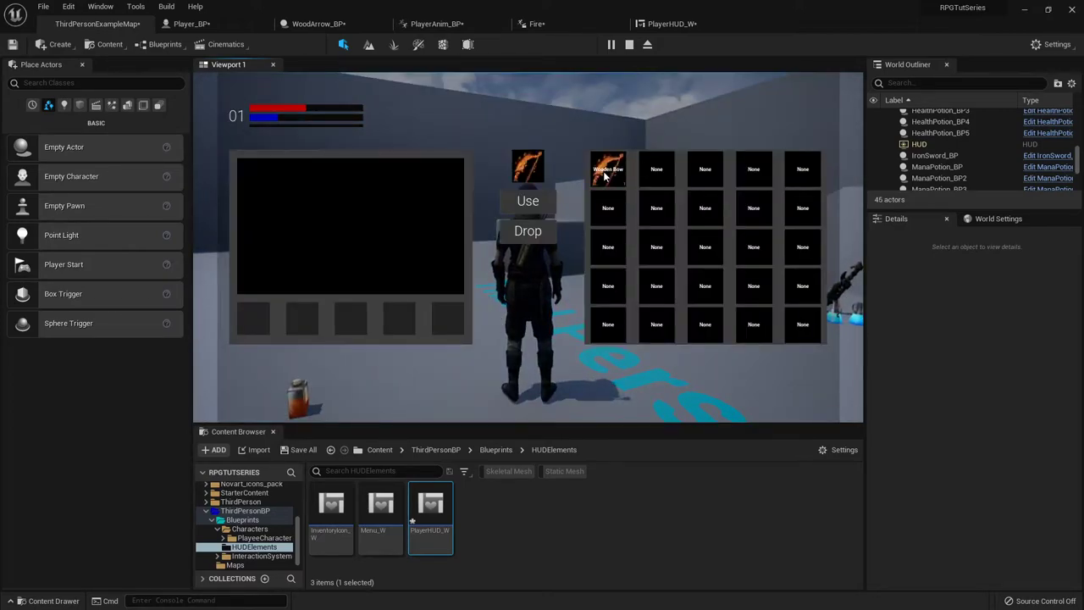
pyautogui.press('i')
pyautogui.press('F11')
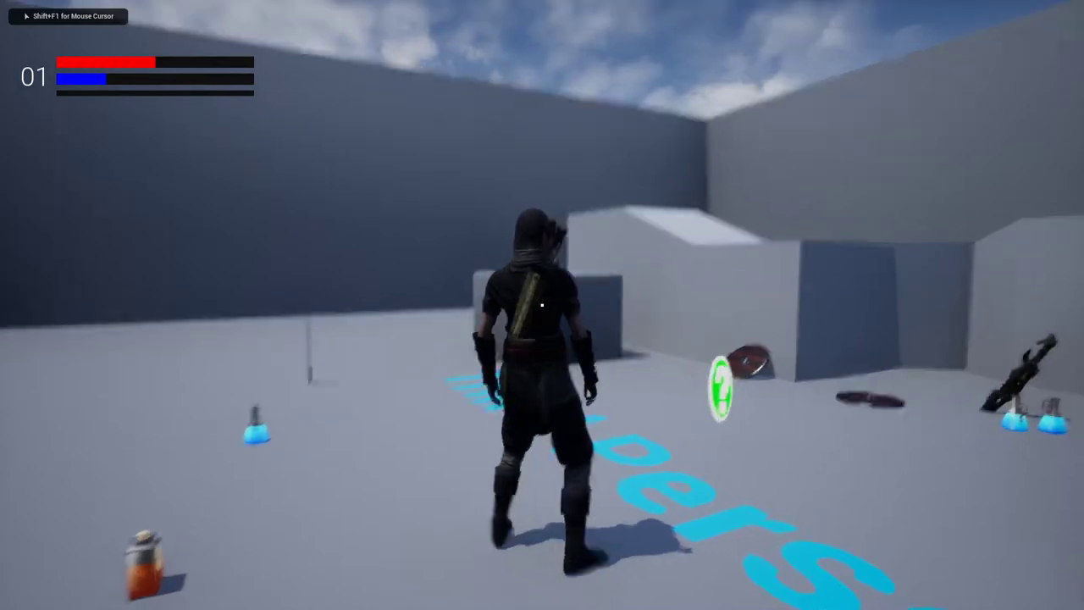
# Aim and fire the bow to check the arrow's flight direction, and end the play session
pyautogui.press('r')
pyautogui.press('s')
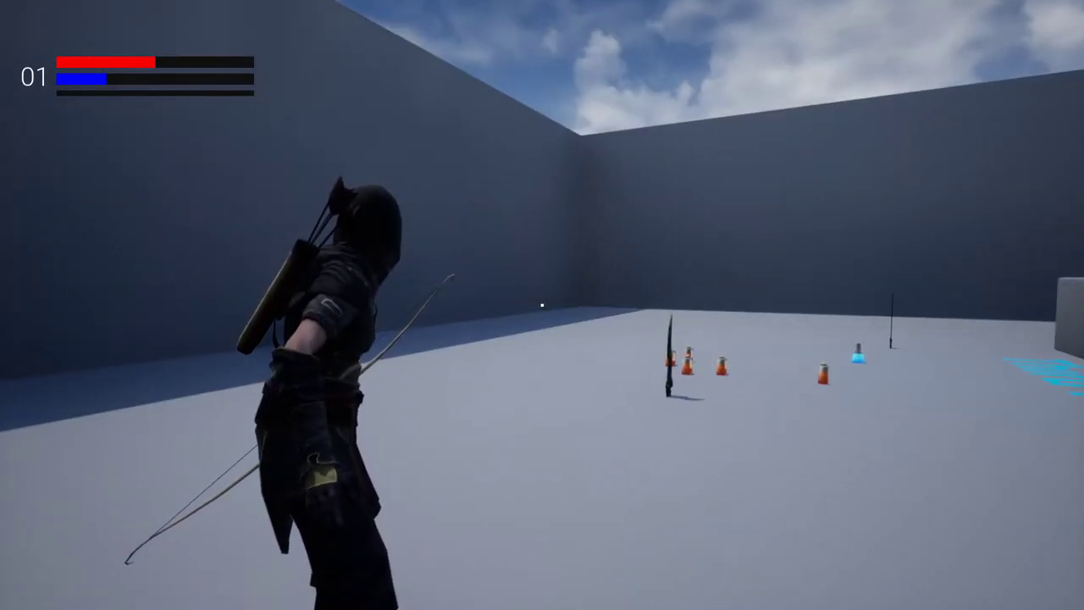
pyautogui.click(542, 305)
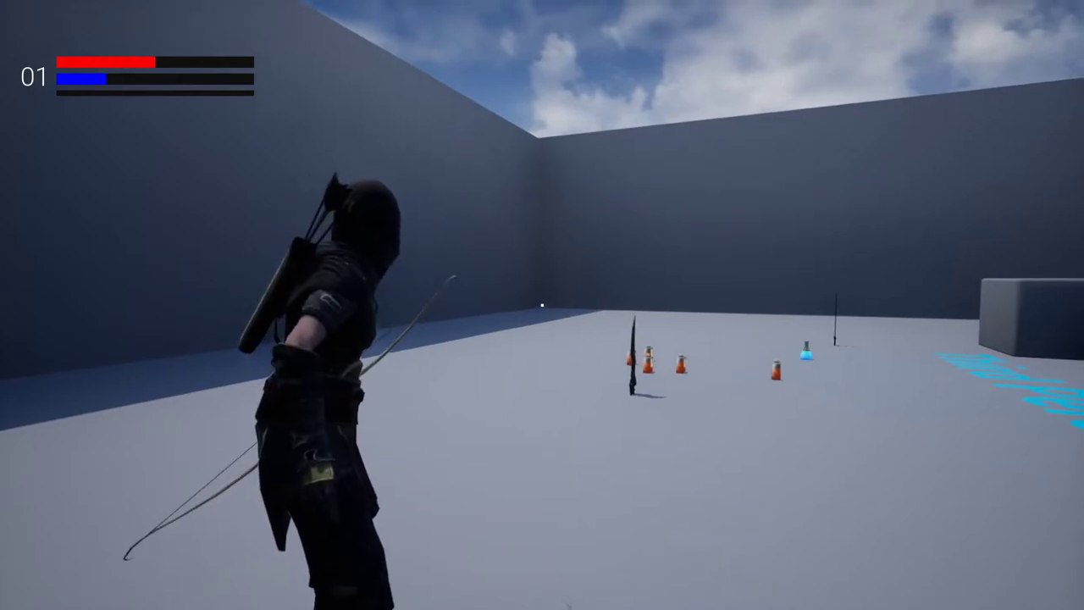
pyautogui.press('Escape')
pyautogui.press('F11')
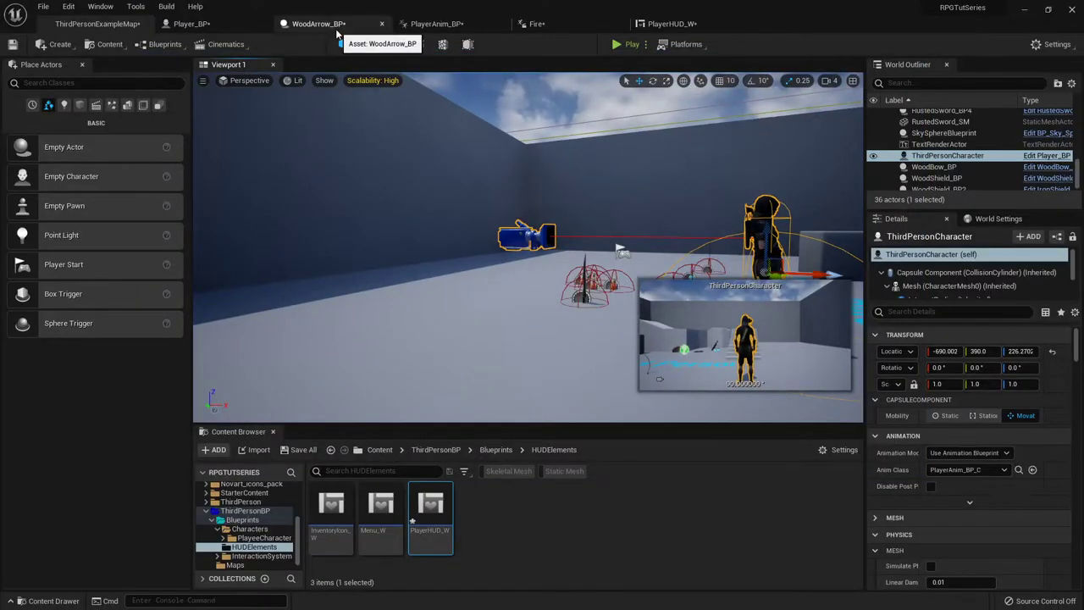
# In Player_BP's perspective viewport, rotate FireFrom around Z to about 0.19° so it faces the character's forward direction, and compile
pyautogui.click(190, 23)
pyautogui.click(207, 66)
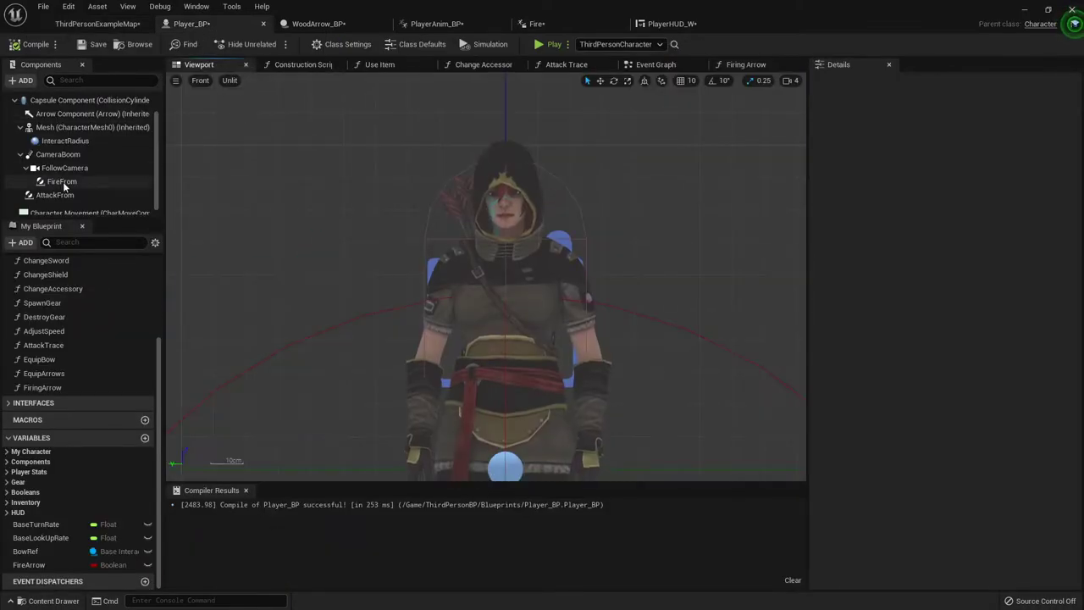
pyautogui.click(200, 81)
pyautogui.click(215, 98)
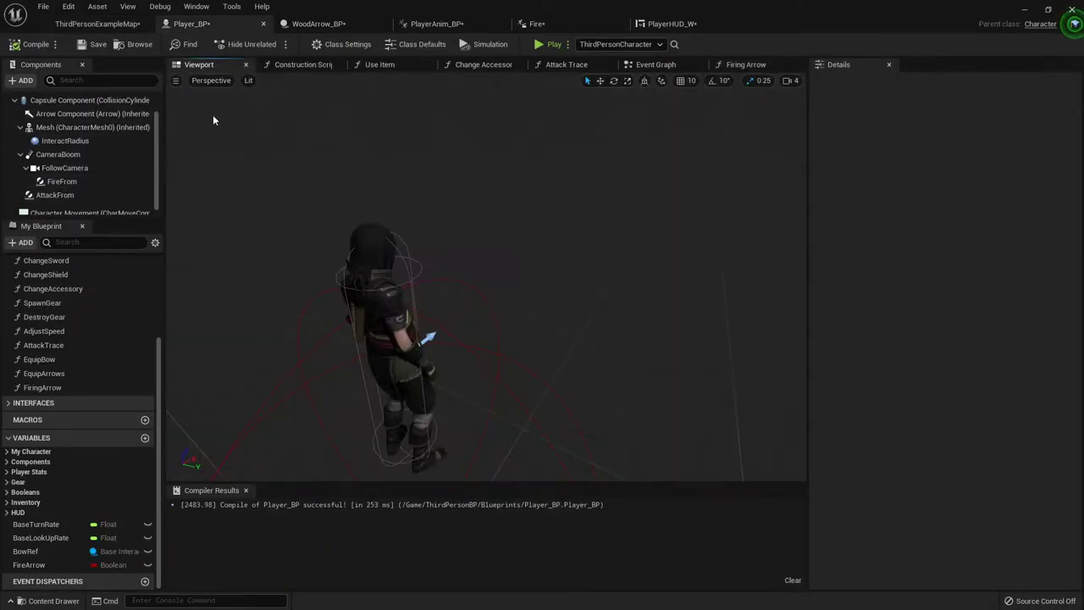
pyautogui.click(72, 182)
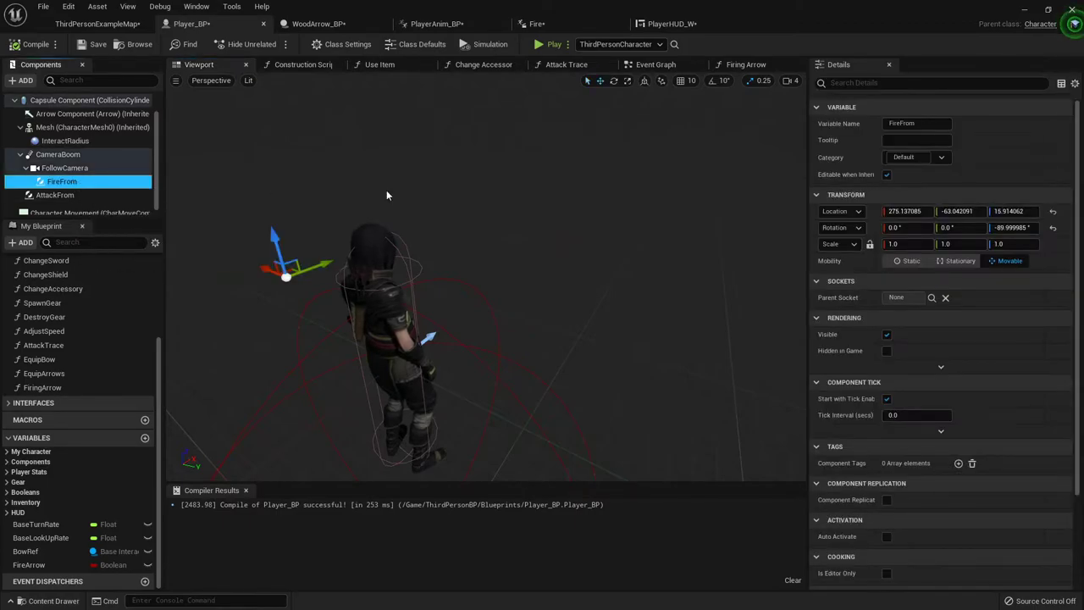
pyautogui.moveTo(387, 190)
pyautogui.mouseDown(button='right')
pyautogui.moveTo(403, 212)
pyautogui.moveTo(431, 199)
pyautogui.moveTo(386, 190)
pyautogui.mouseUp(button='right')
pyautogui.moveTo(322, 195); pyautogui.dragTo(381, 215)
pyautogui.press('e')
pyautogui.moveTo(371, 302)
pyautogui.mouseDown()
pyautogui.moveTo(339, 305)
pyautogui.moveTo(366, 305)
pyautogui.mouseUp()
pyautogui.click(33, 44)
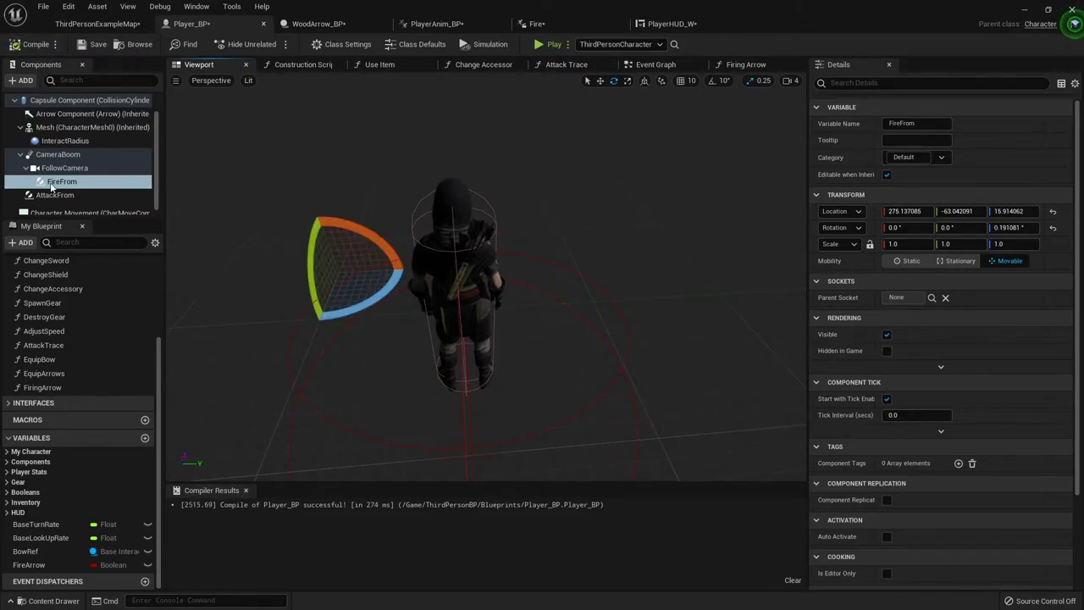
# Play the level again full screen, pick up the wooden bow and equip it from the inventory
pyautogui.click(85, 23)
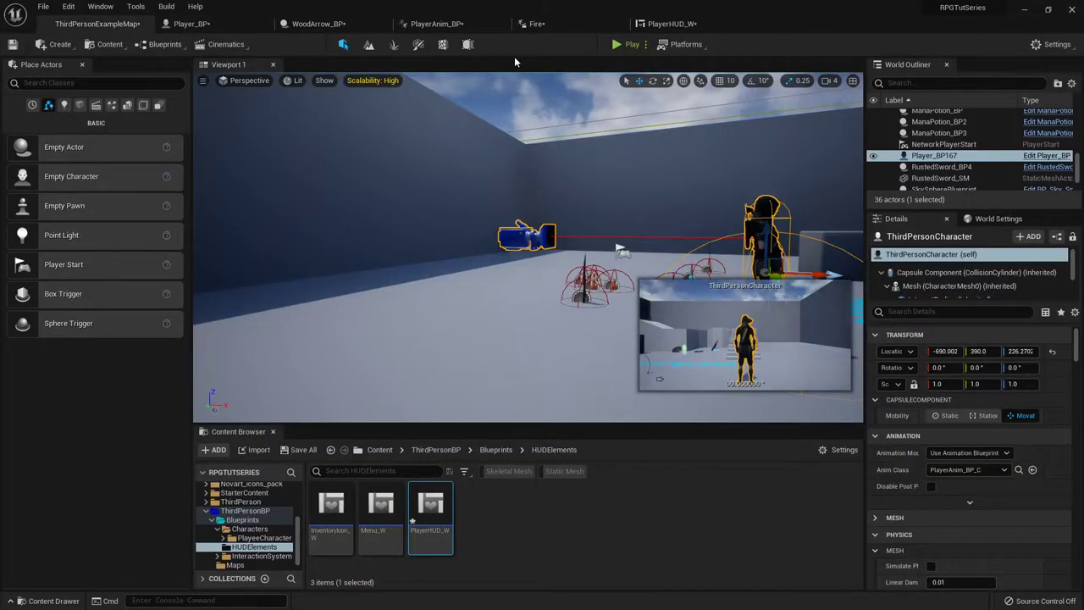
pyautogui.click(616, 44)
pyautogui.press('w')
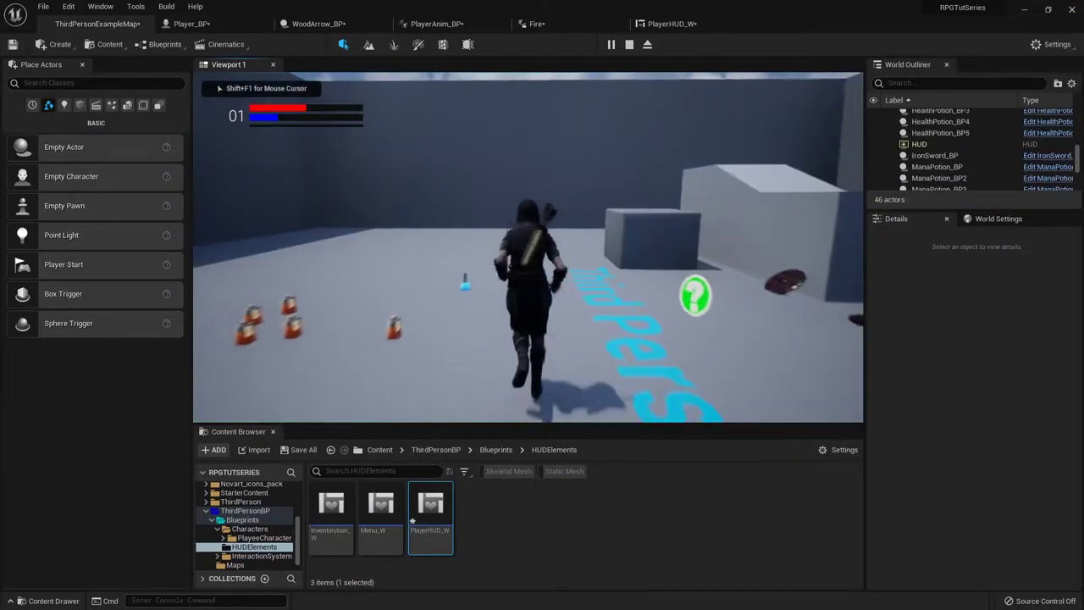
pyautogui.press('s')
pyautogui.press('F11')
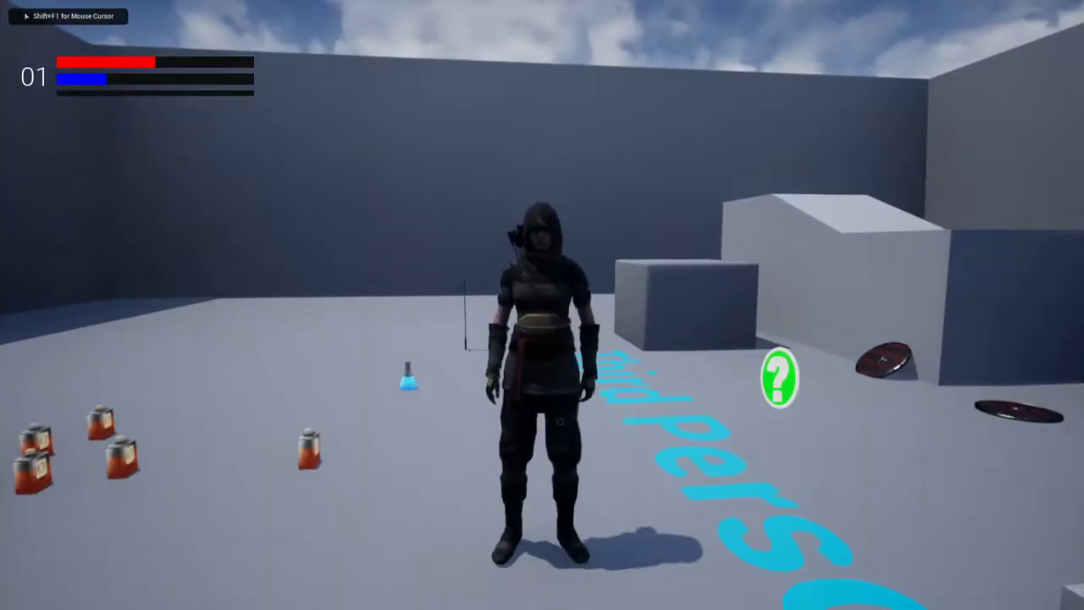
pyautogui.press('i')
pyautogui.click(684, 188)
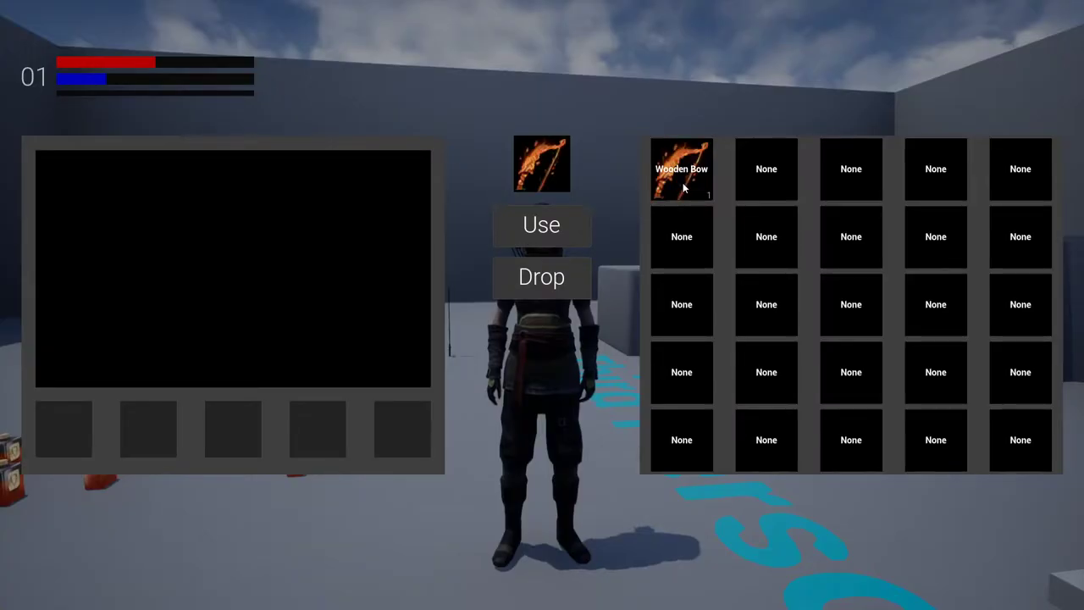
pyautogui.click(542, 225)
pyautogui.press('i')
# Fire several arrows while backing away from the stairs to compare their path with the crosshair, and end the play session
pyautogui.press('w')
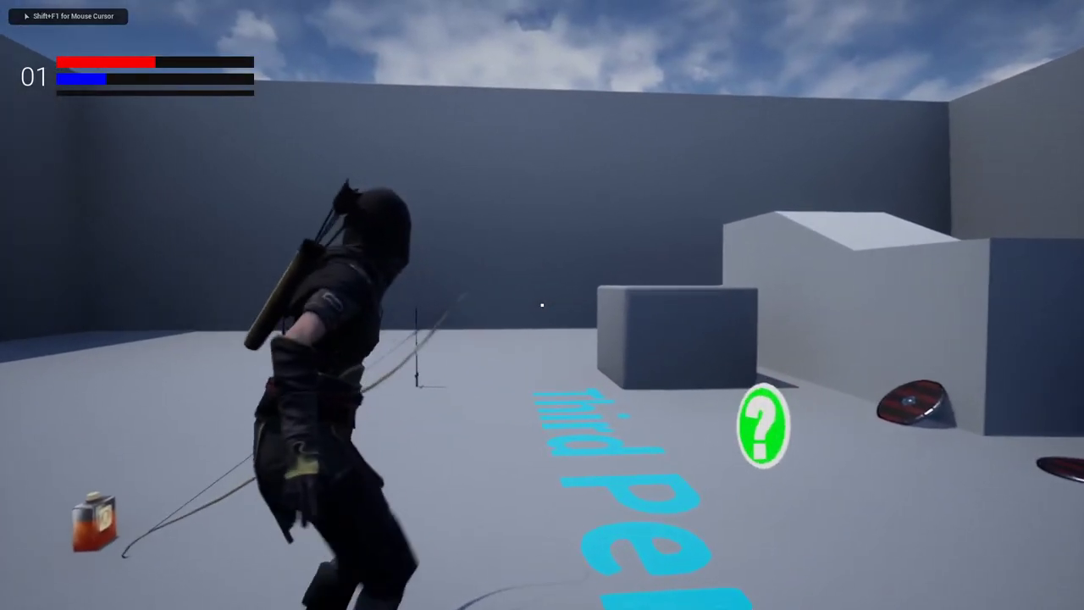
pyautogui.press('s')
pyautogui.click(542, 305)
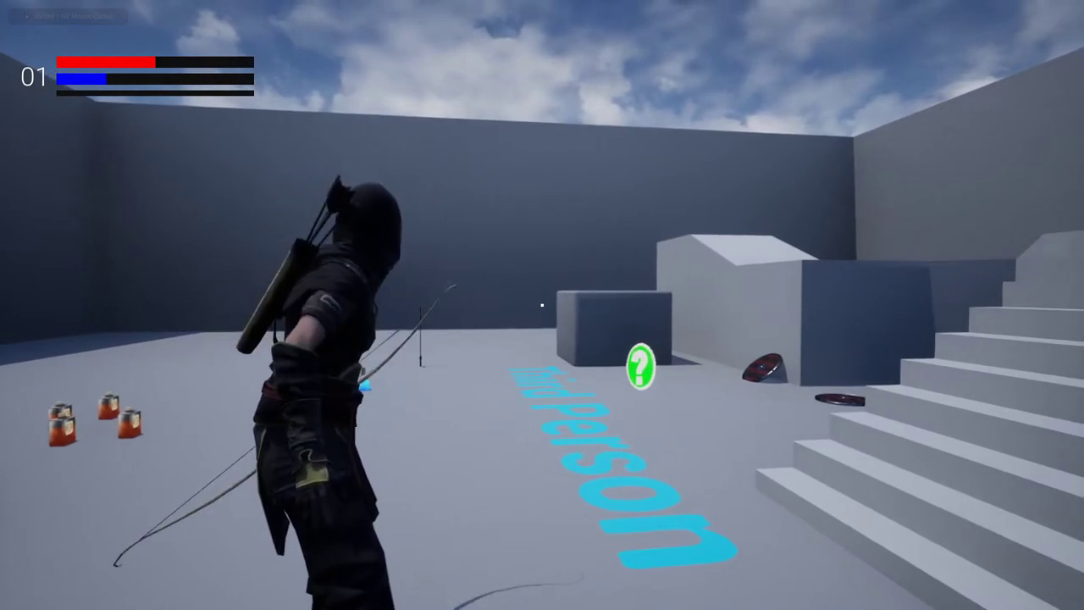
pyautogui.press('s')
pyautogui.click(542, 305)
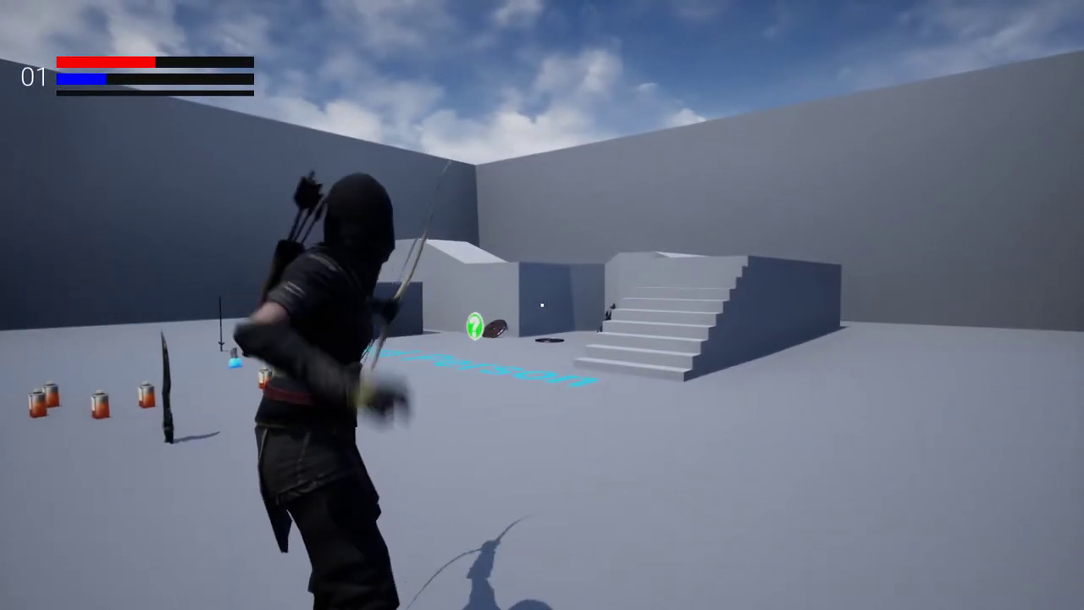
pyautogui.press('s')
pyautogui.click(541, 305)
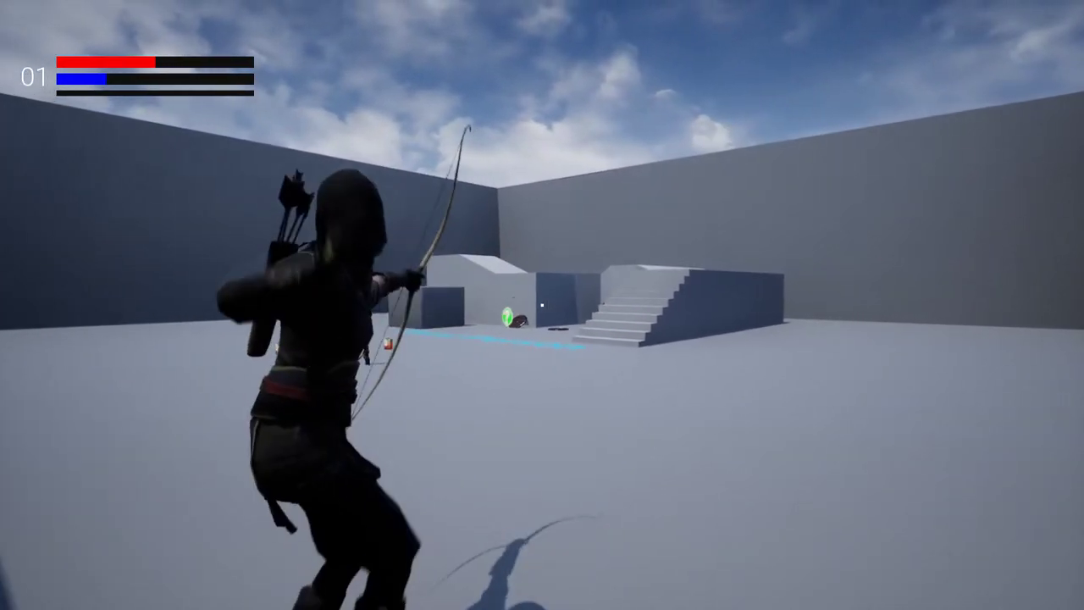
pyautogui.click(542, 304)
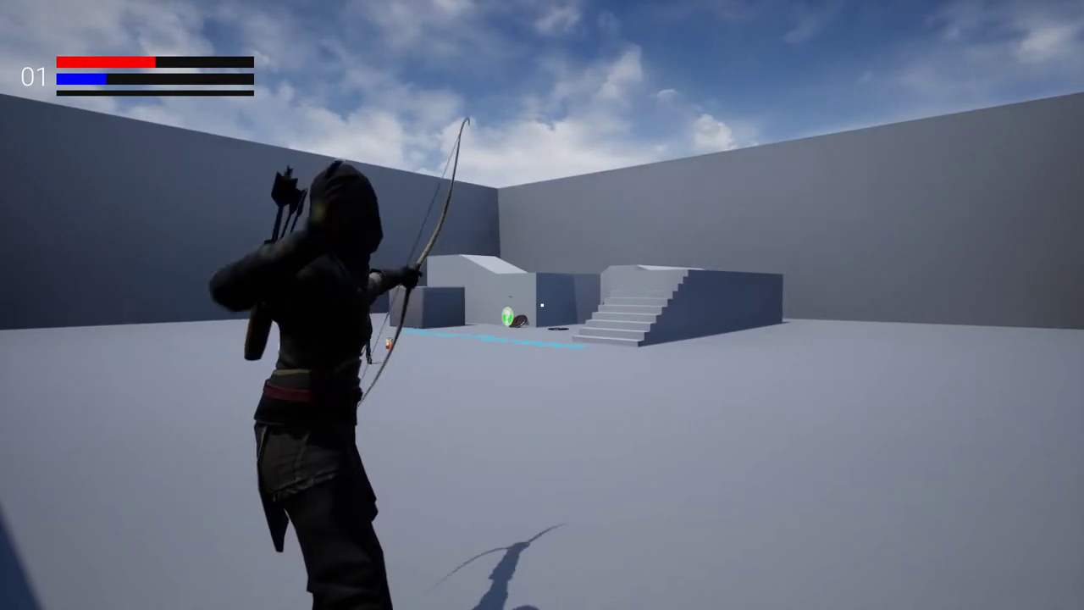
pyautogui.press('Escape')
pyautogui.press('F11')
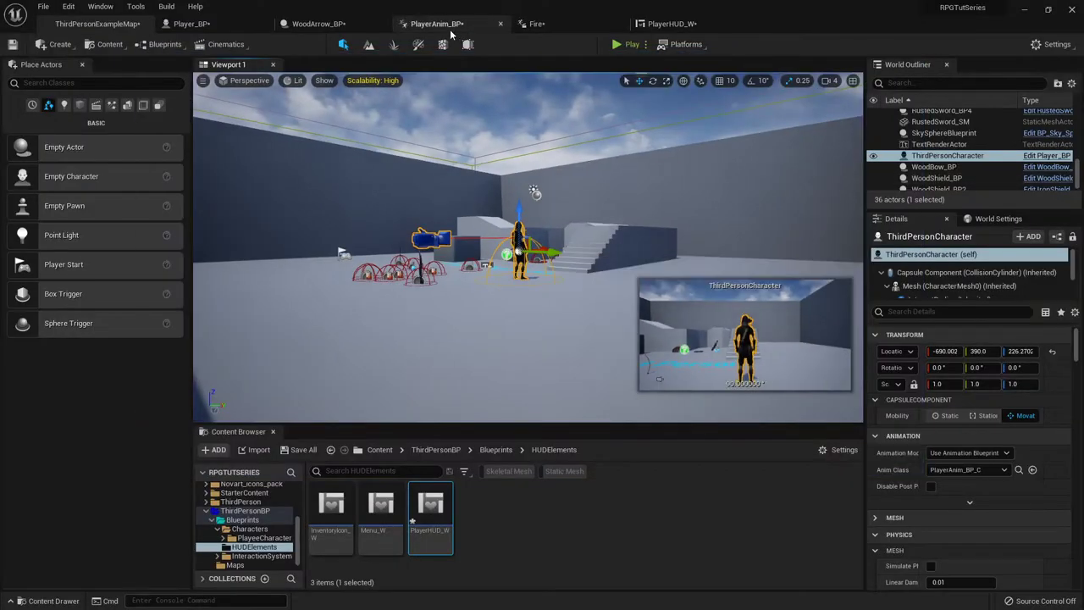
# In Player_BP, rotate FireFrom slightly around Z to about 2.5°
pyautogui.click(212, 24)
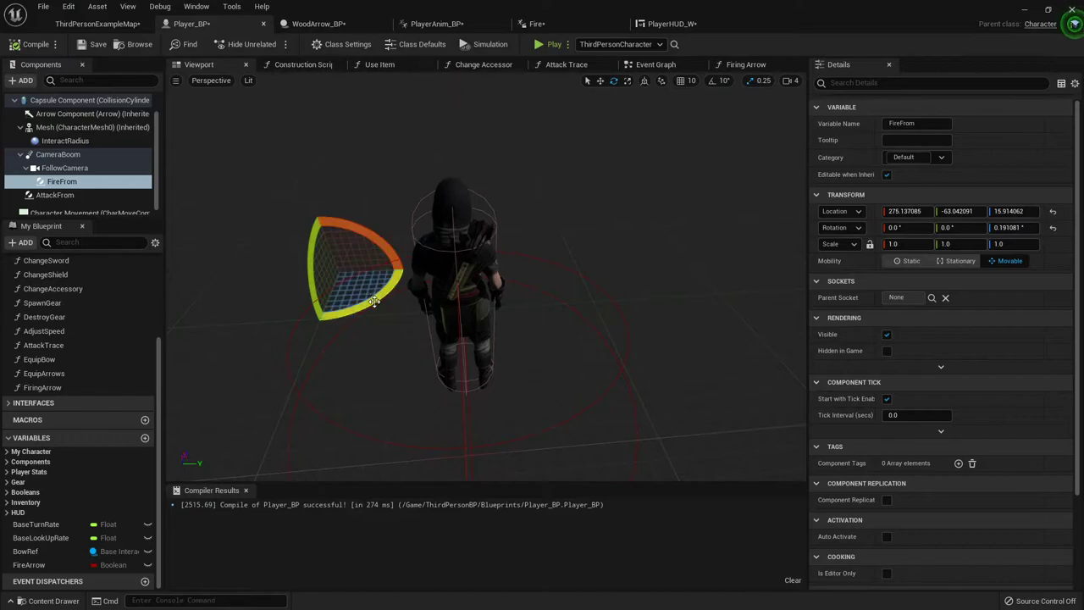
pyautogui.moveTo(372, 303); pyautogui.dragTo(378, 303)
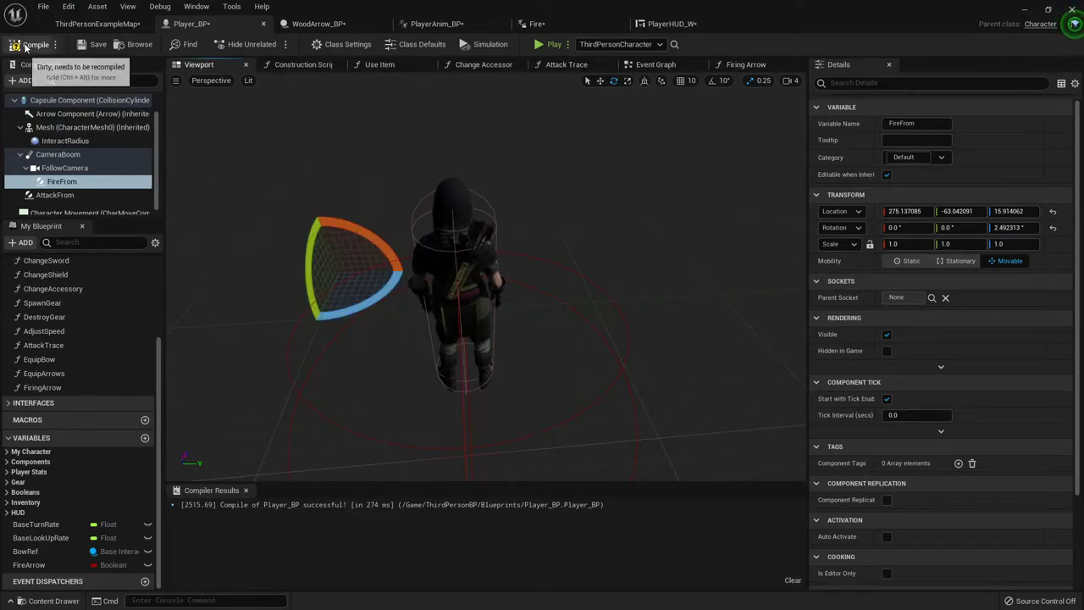
# Play the ThirdPersonExampleMap level full screen, pick up the wooden bow and equip it from the inventory
pyautogui.click(98, 24)
pyautogui.click(616, 44)
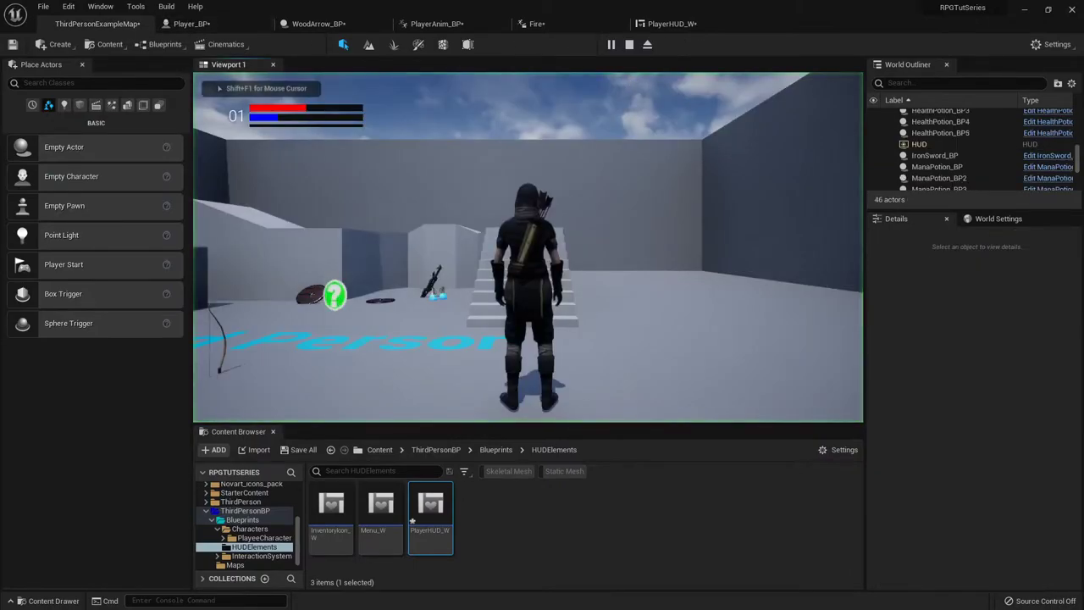
pyautogui.press('w')
pyautogui.press('s')
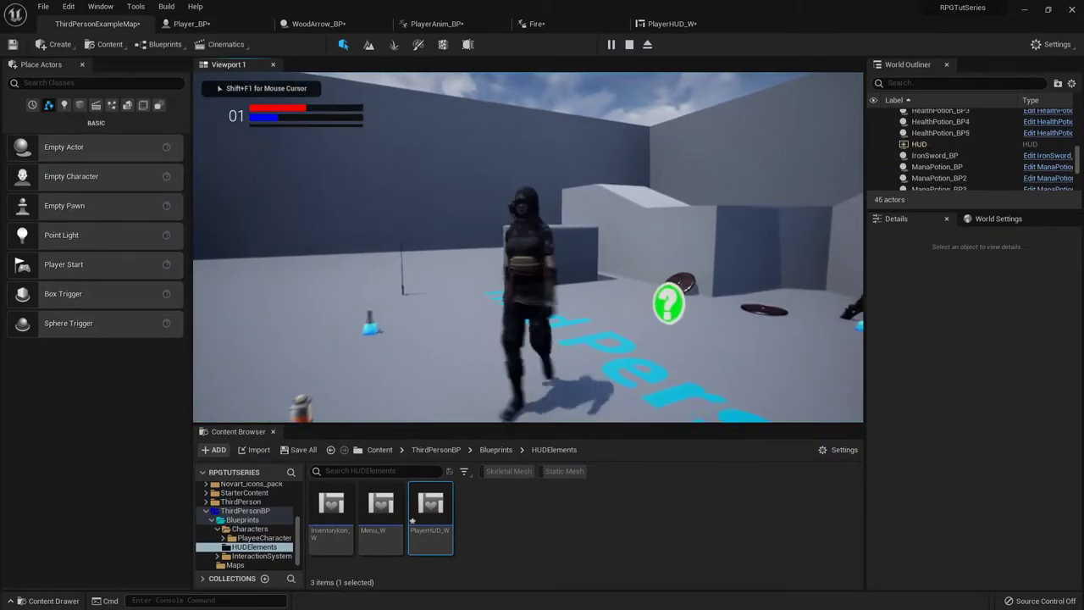
pyautogui.press('F11')
pyautogui.press('i')
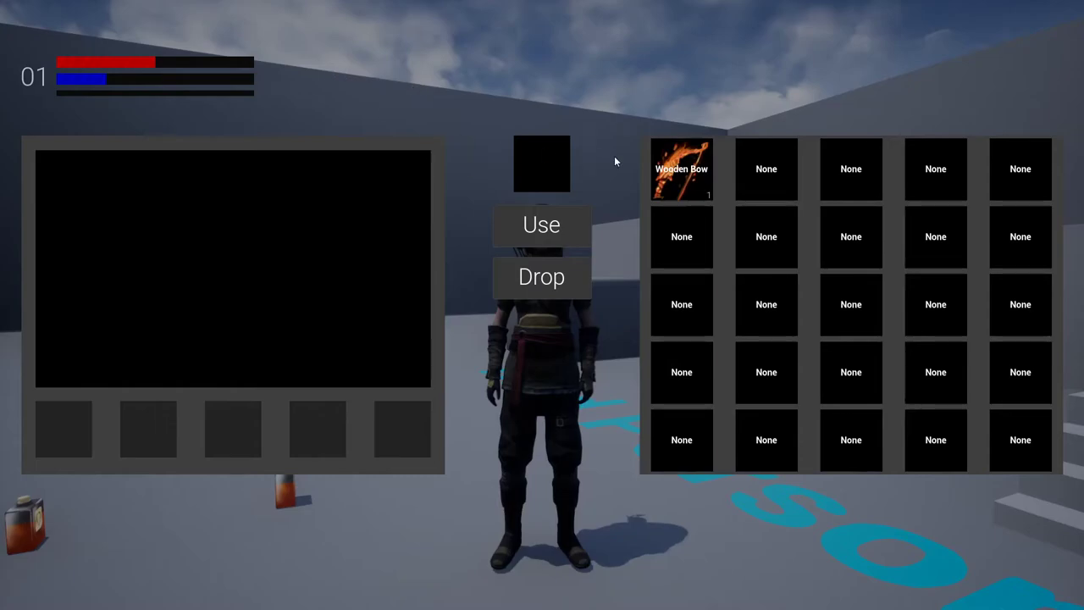
pyautogui.press('i')
# Fire several arrows from farther back in the arena to check their path against the crosshair, and end the play session
pyautogui.press('d')
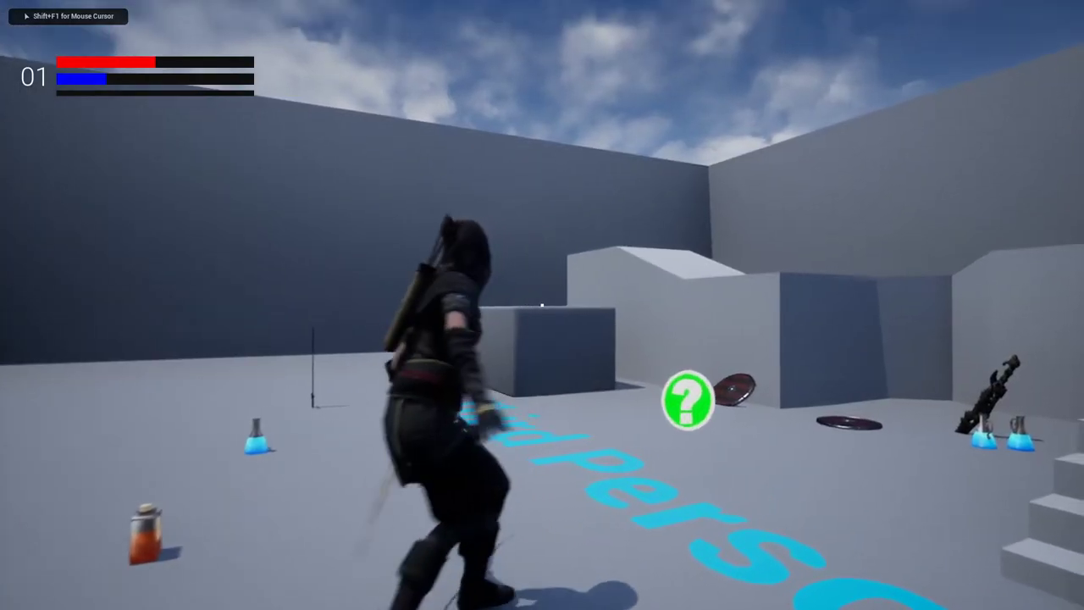
pyautogui.press('s')
pyautogui.click(542, 304)
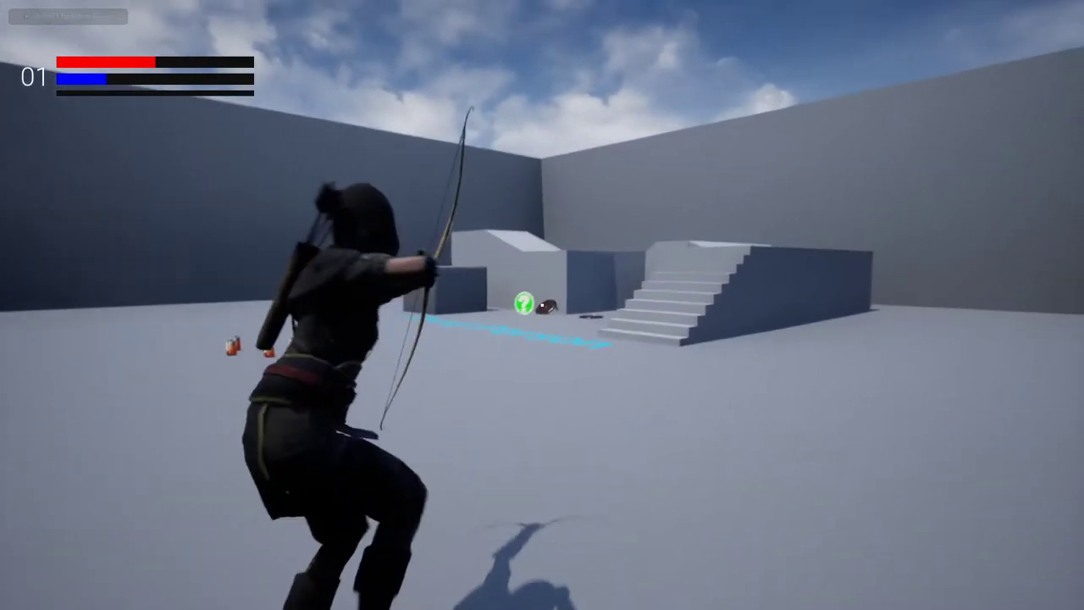
pyautogui.press('s')
pyautogui.click(542, 305)
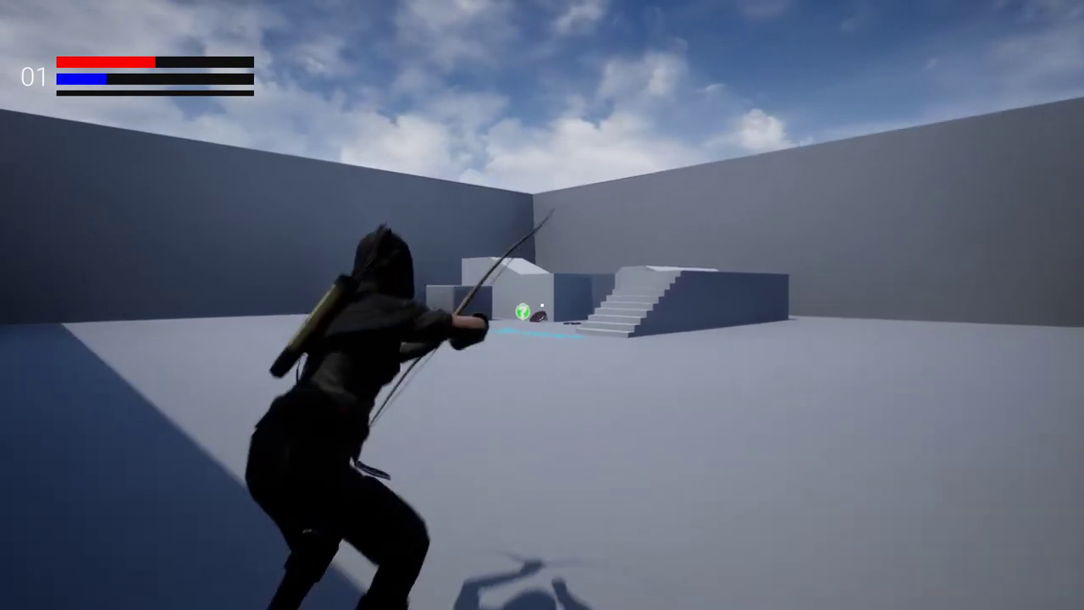
pyautogui.press('w')
pyautogui.click(542, 305)
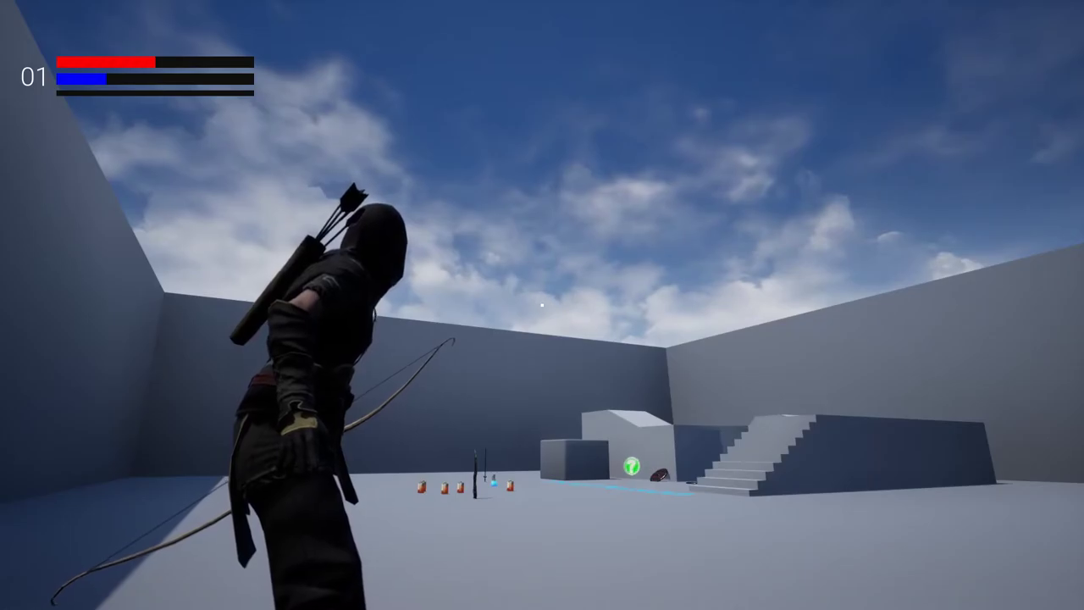
pyautogui.press('Escape')
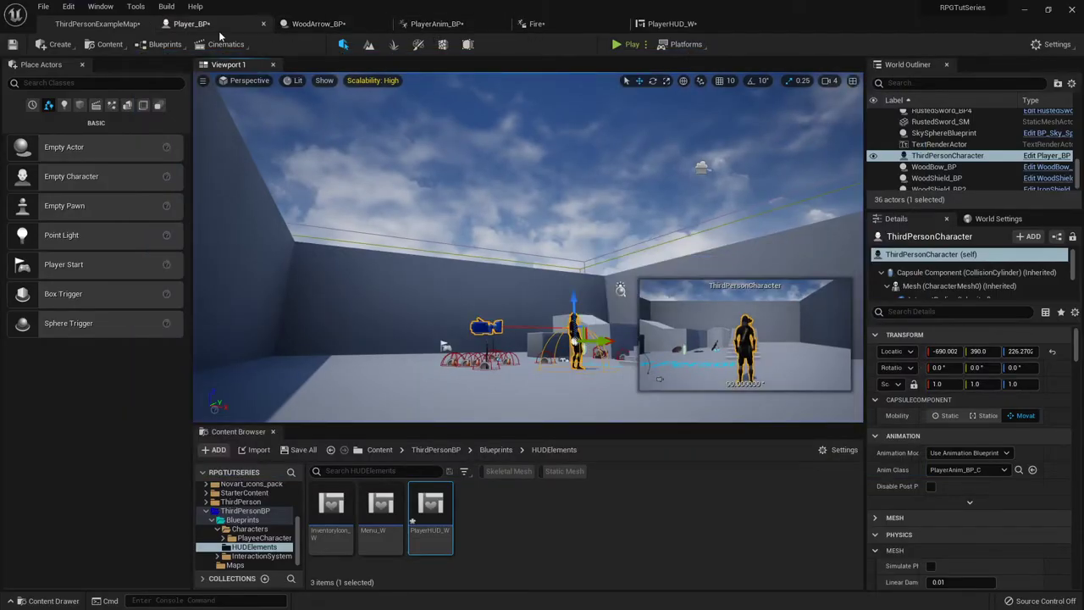
# In Player_BP, rotate FireFrom around Z to about 1.82°, compile, and return to the level map
pyautogui.click(192, 24)
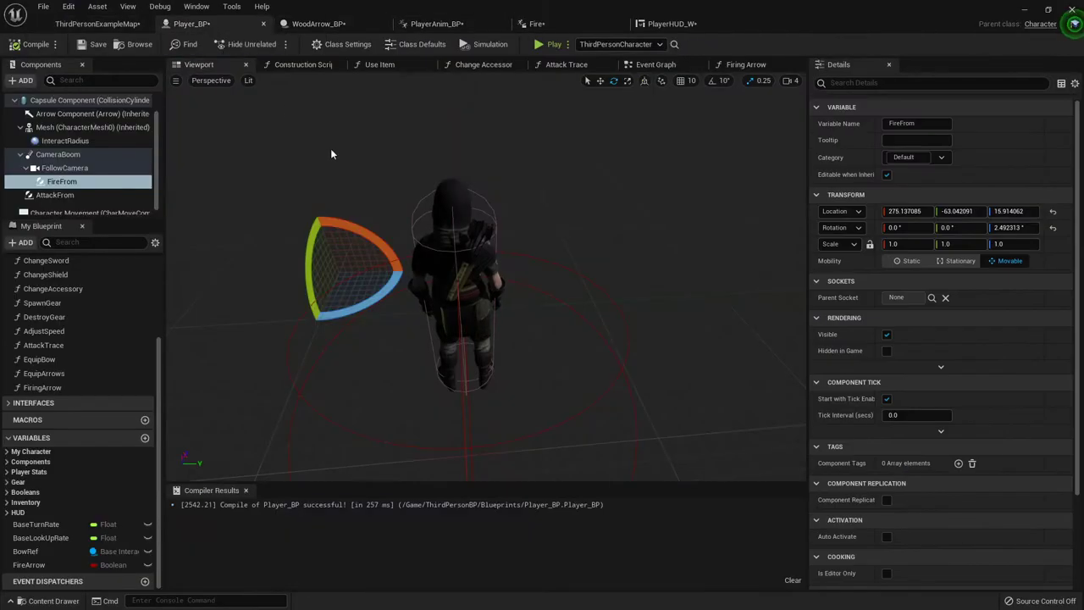
pyautogui.moveTo(368, 307); pyautogui.dragTo(368, 307)
pyautogui.click(85, 24)
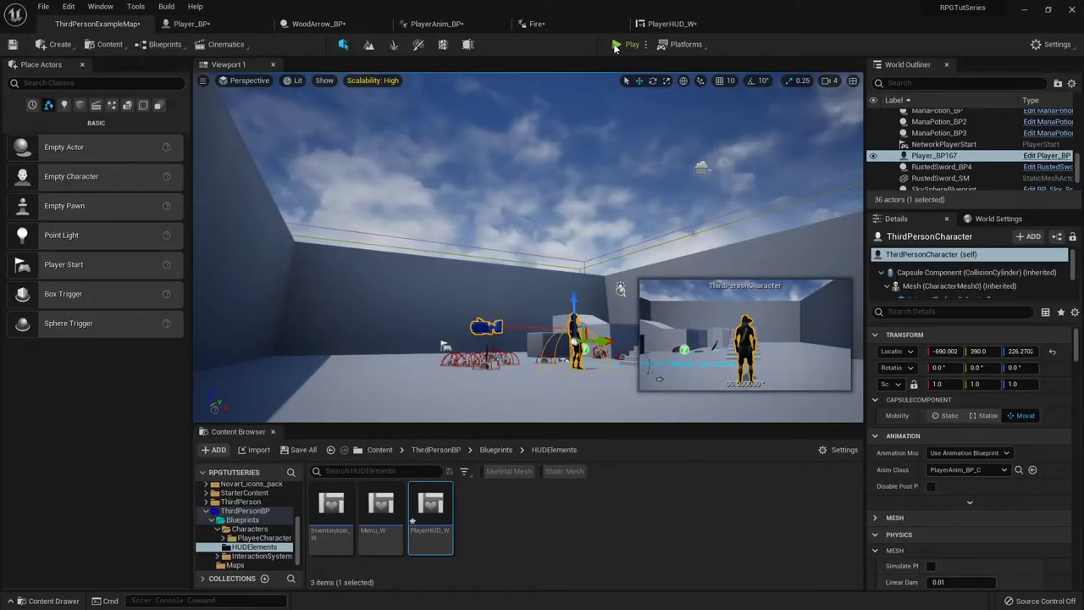
# Start another full-screen play session, collect the wooden bow and equip it from the inventory
pyautogui.click(624, 44)
pyautogui.press('F11')
pyautogui.press('w')
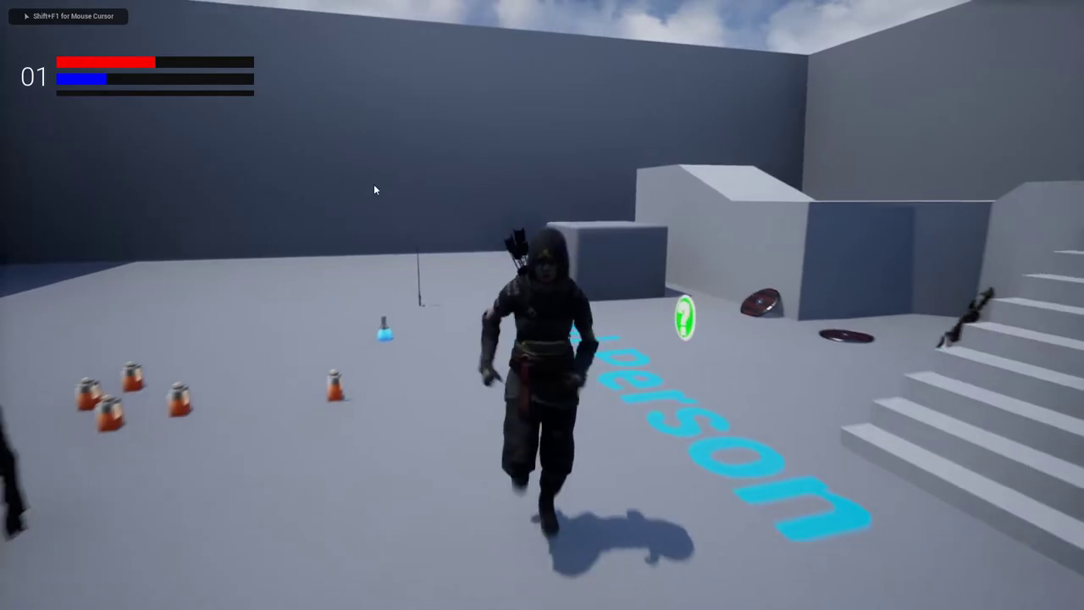
pyautogui.press('i')
pyautogui.press('i')
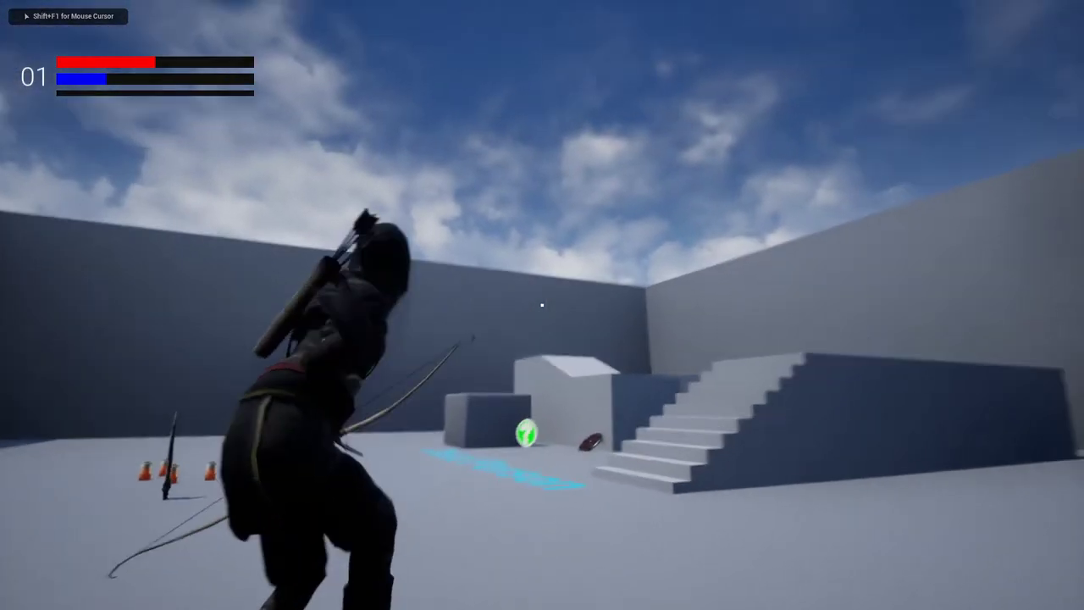
# Shoot a series of arrows at the walls and stairs from different distances and angles to compare their hits with the crosshair
pyautogui.click(542, 305)
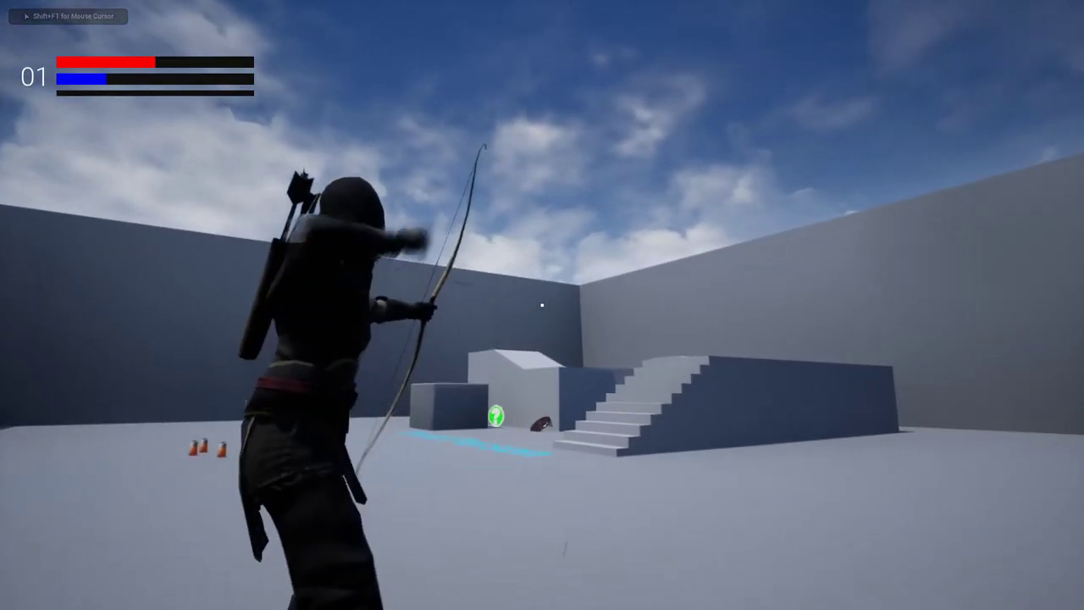
pyautogui.press('s')
pyautogui.click(542, 305)
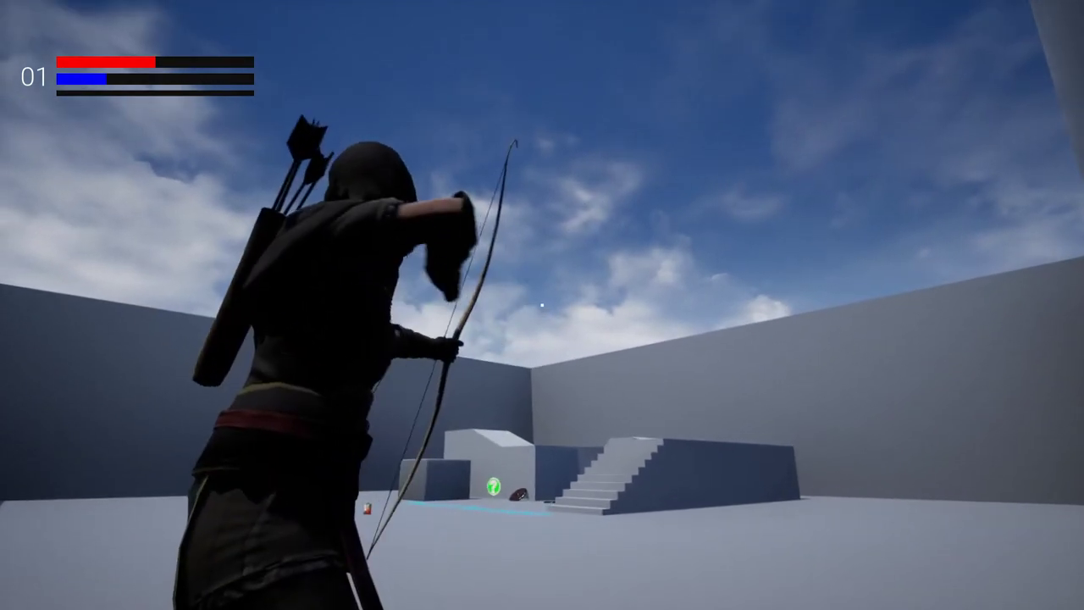
pyautogui.click(542, 305)
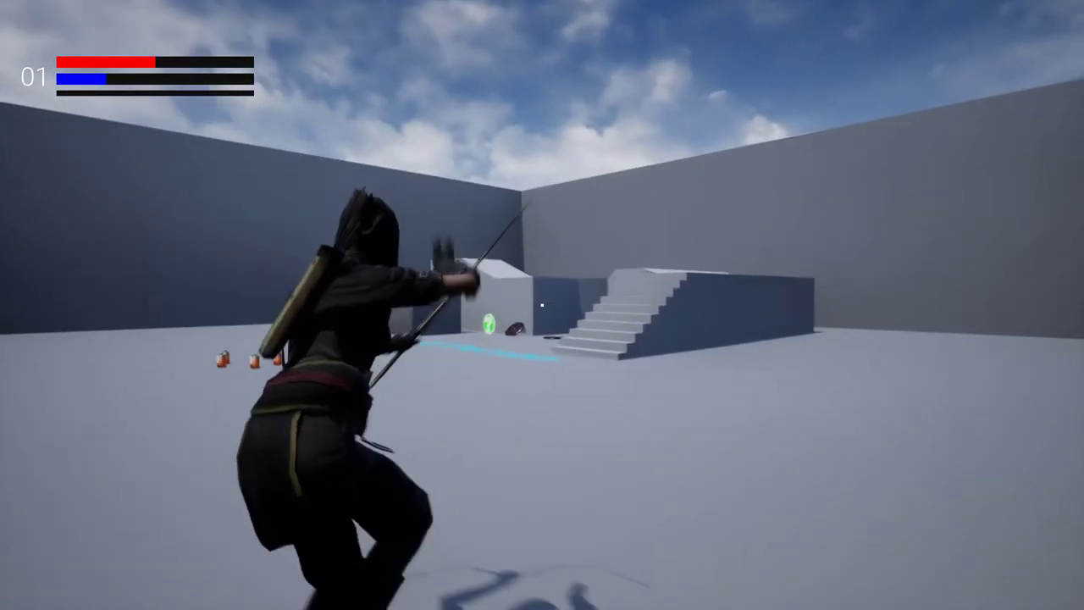
pyautogui.press('s')
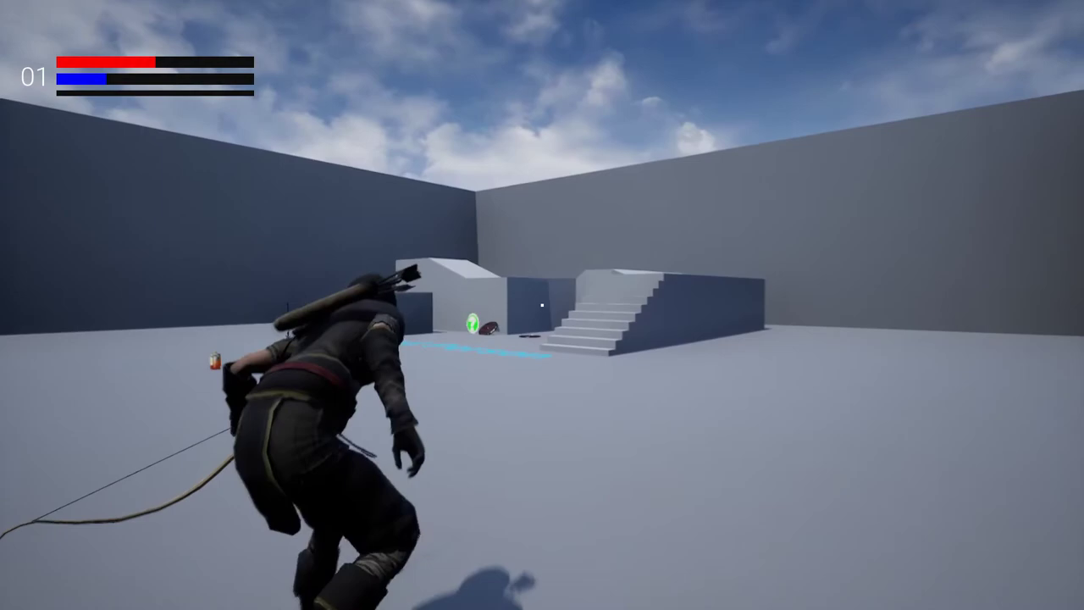
pyautogui.click(542, 305)
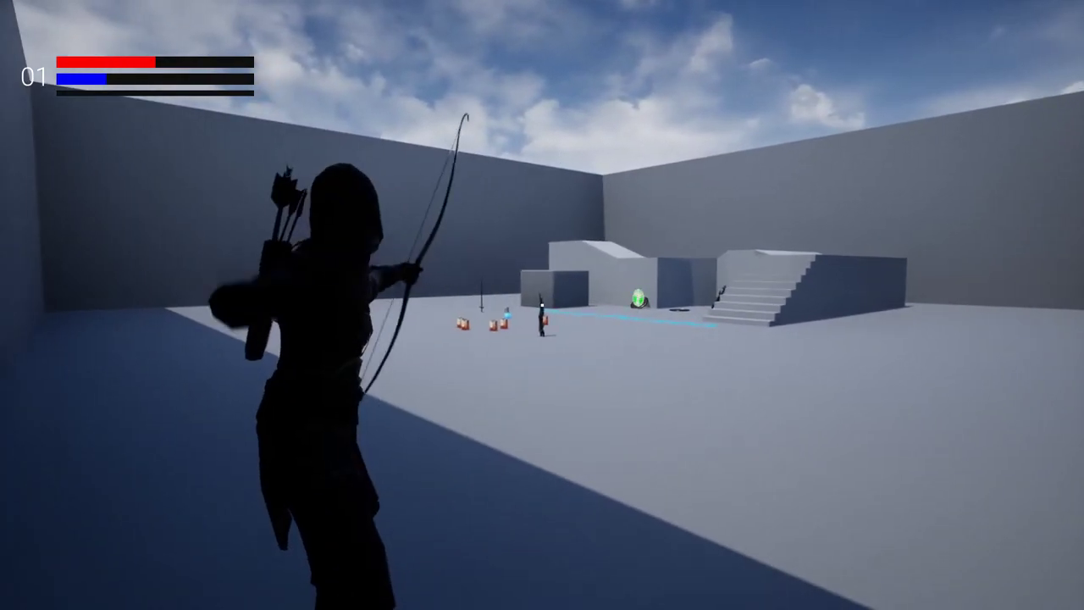
pyautogui.press('w')
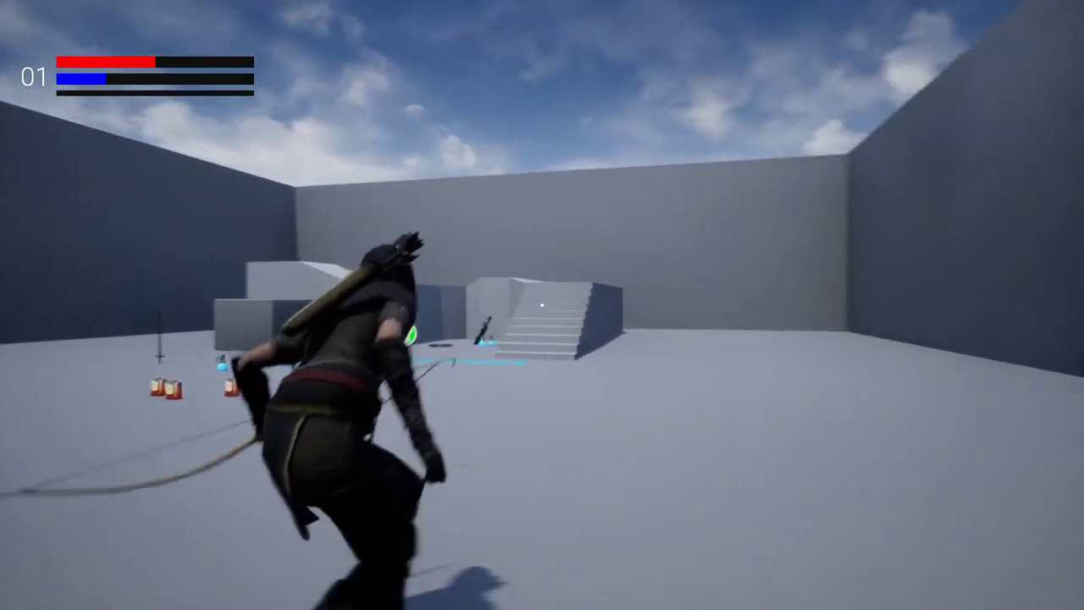
pyautogui.click(542, 305)
pyautogui.press('a')
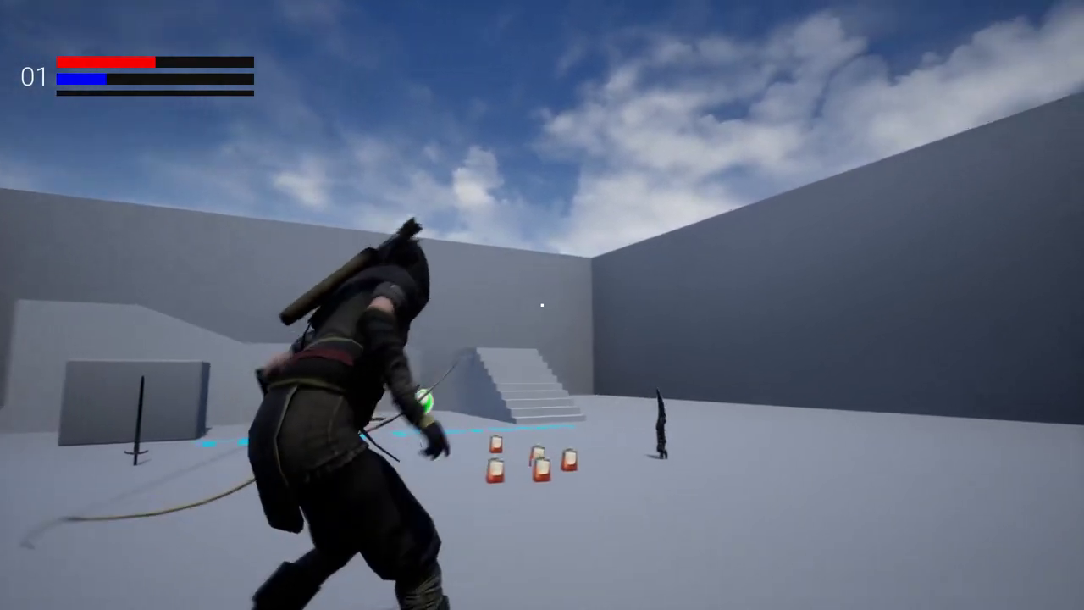
pyautogui.press('s')
pyautogui.click(542, 304)
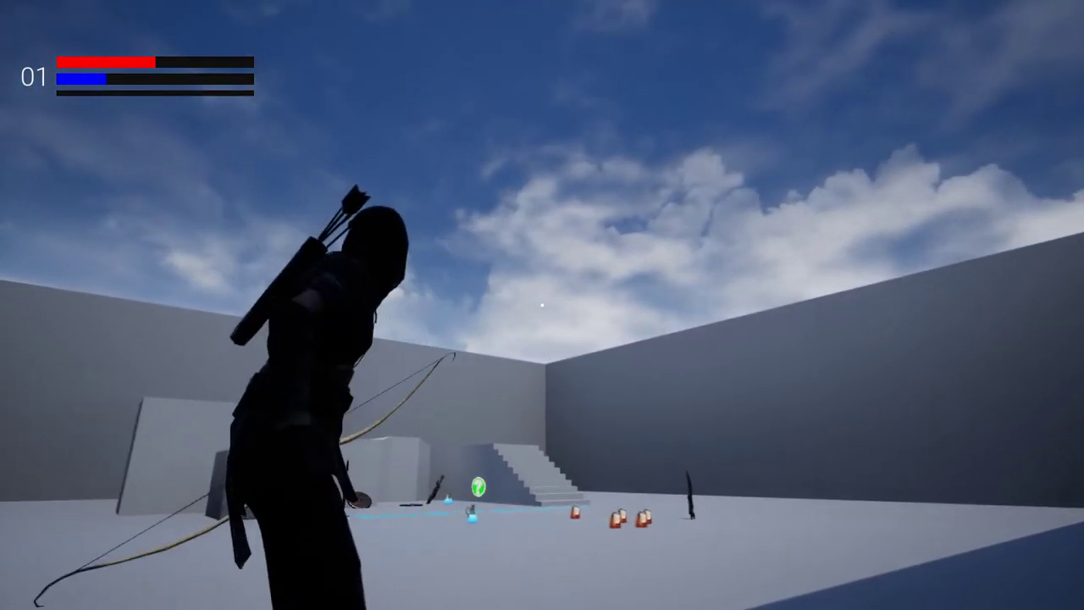
pyautogui.press('w')
pyautogui.click(542, 305)
pyautogui.press('d')
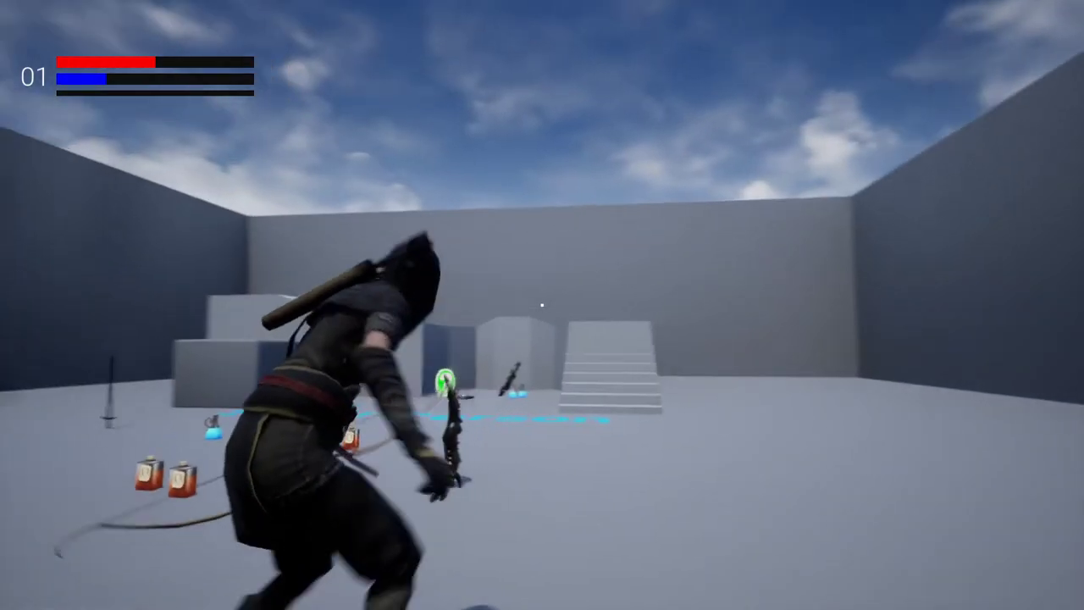
pyautogui.click(542, 304)
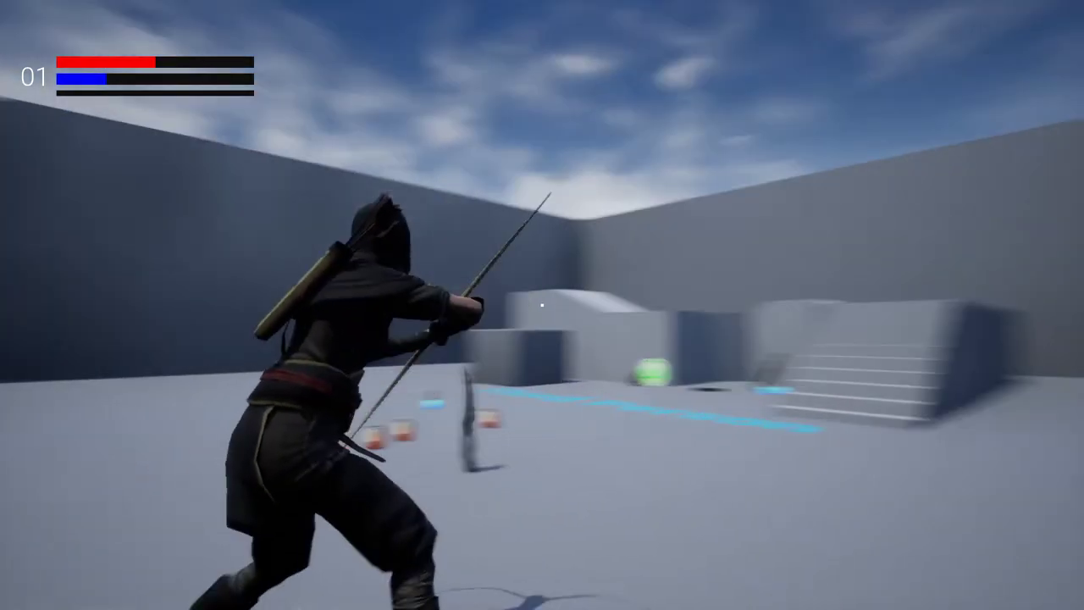
# Test jumping while firing arrows around the blocks, end the play session and leave the full-screen view
pyautogui.press('w')
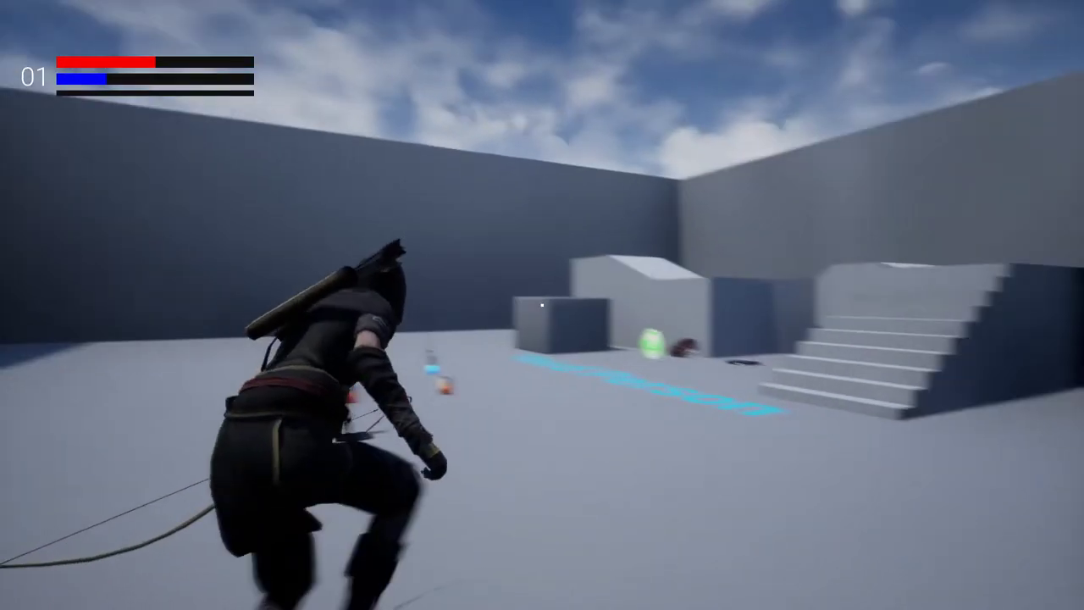
pyautogui.press('space')
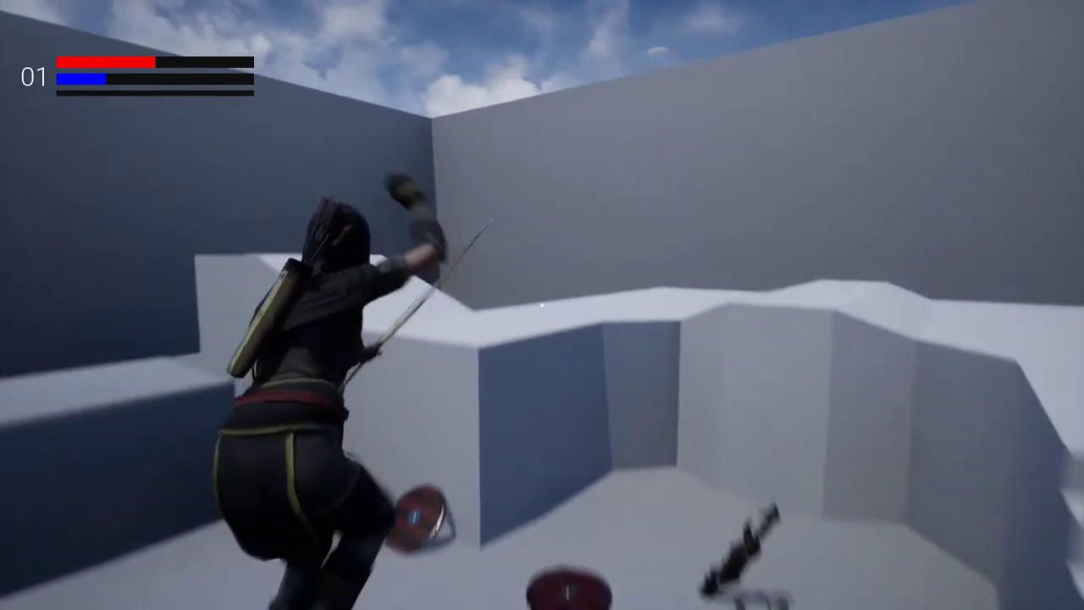
pyautogui.click(542, 305)
pyautogui.press('space')
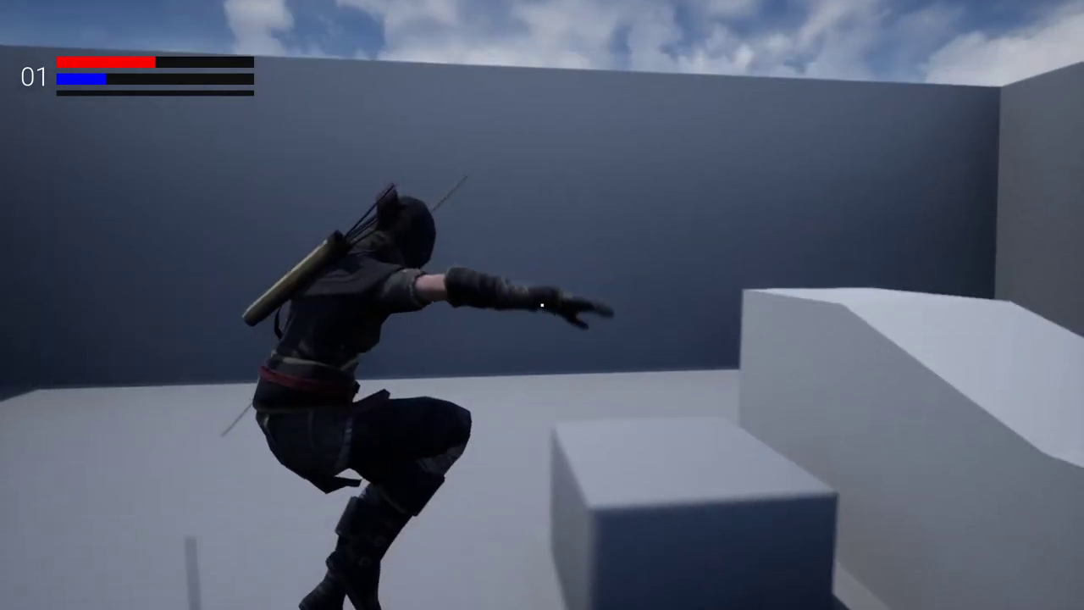
pyautogui.press('s')
pyautogui.click(542, 305)
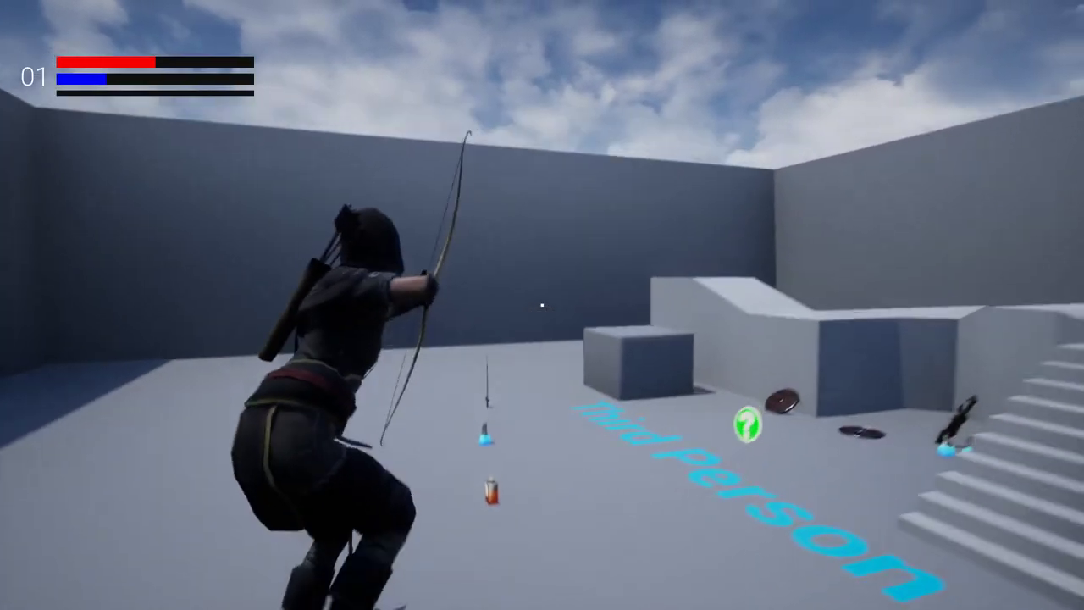
pyautogui.press('Escape')
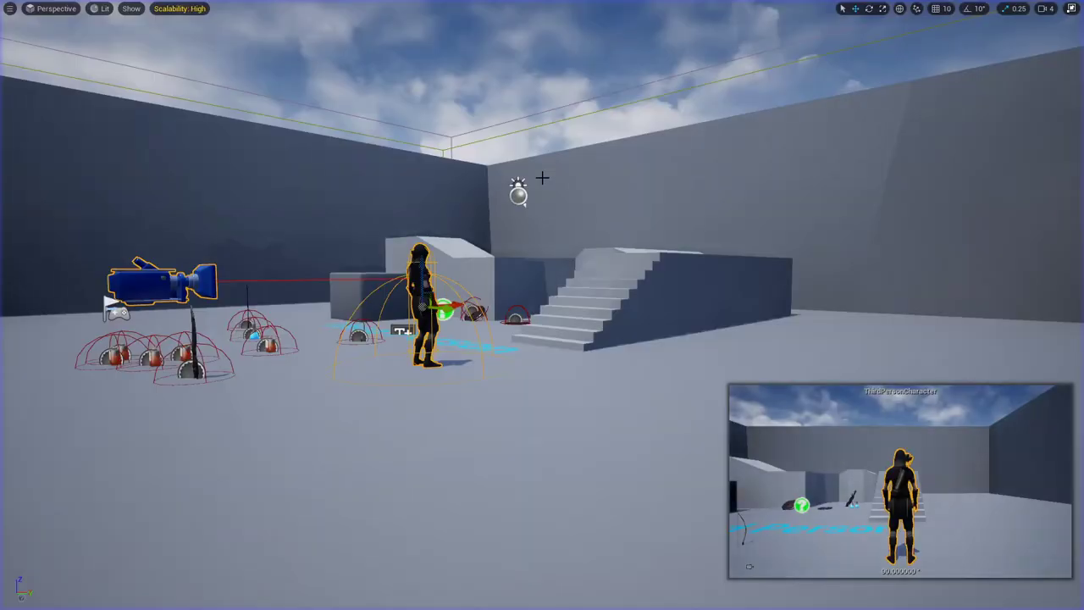
pyautogui.press('F11')
# In Player_BP's Event Graph, add a third input pin to the OR node in the Jump section
pyautogui.click(192, 23)
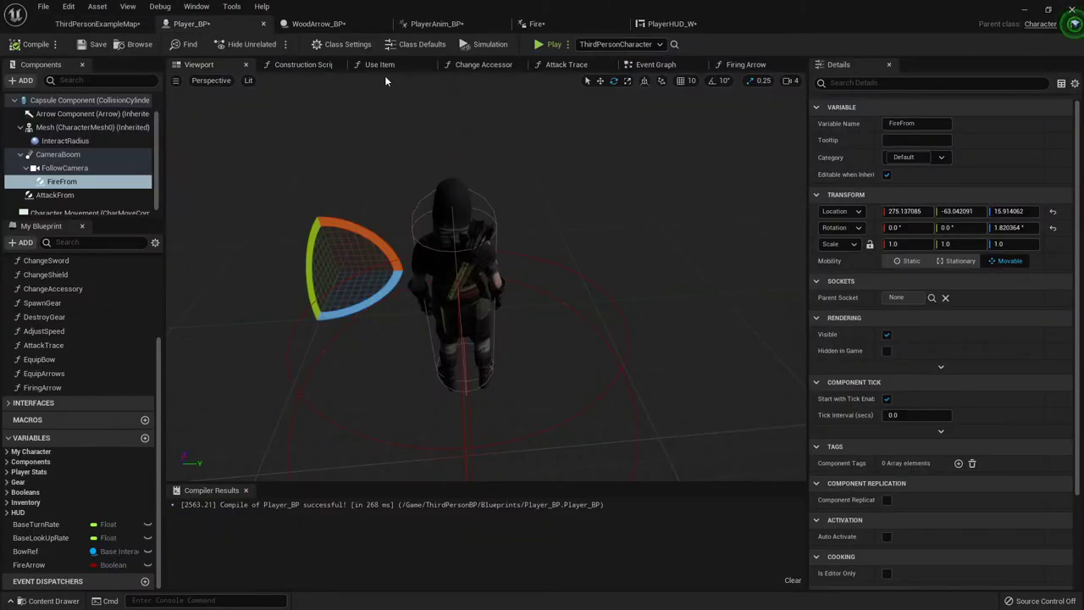
pyautogui.click(652, 65)
pyautogui.scroll(-10, 457, 208)
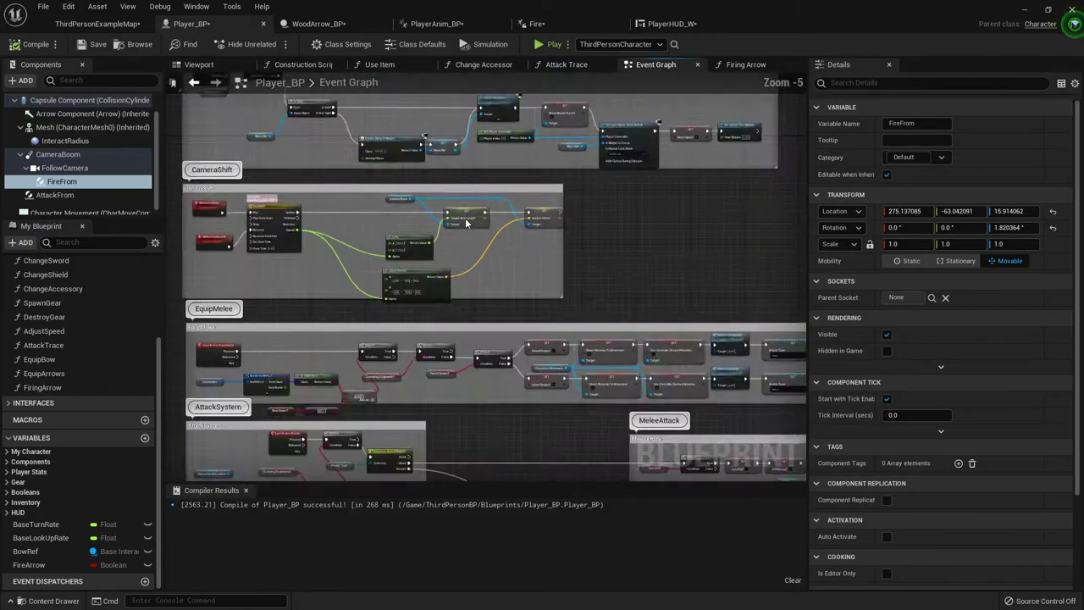
pyautogui.moveTo(439, 138); pyautogui.dragTo(598, 184, button='right')
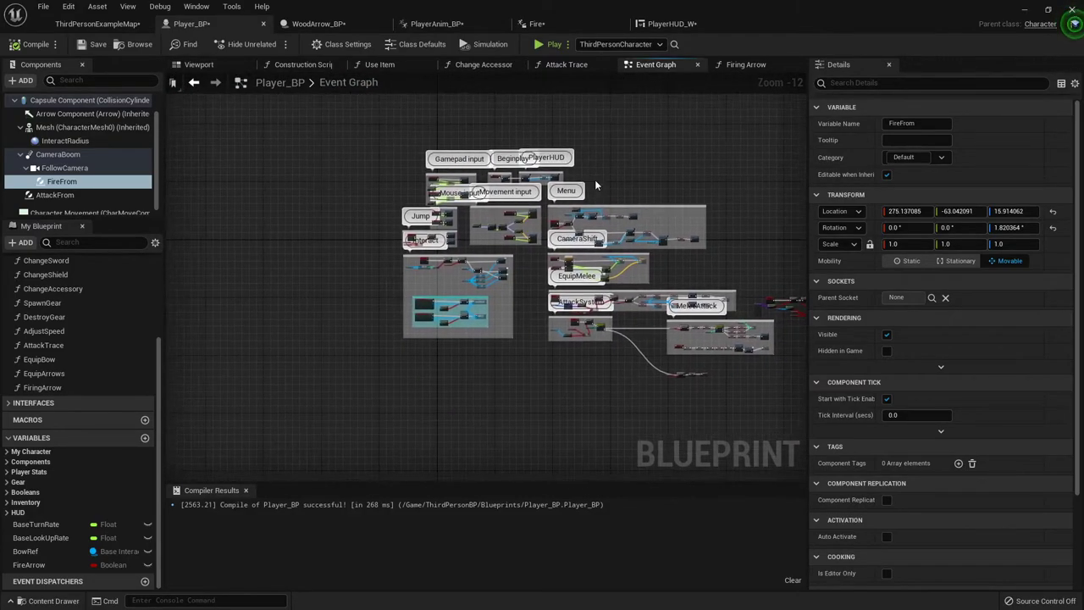
pyautogui.scroll(12, 408, 237)
pyautogui.moveTo(423, 222); pyautogui.dragTo(483, 235, button='right')
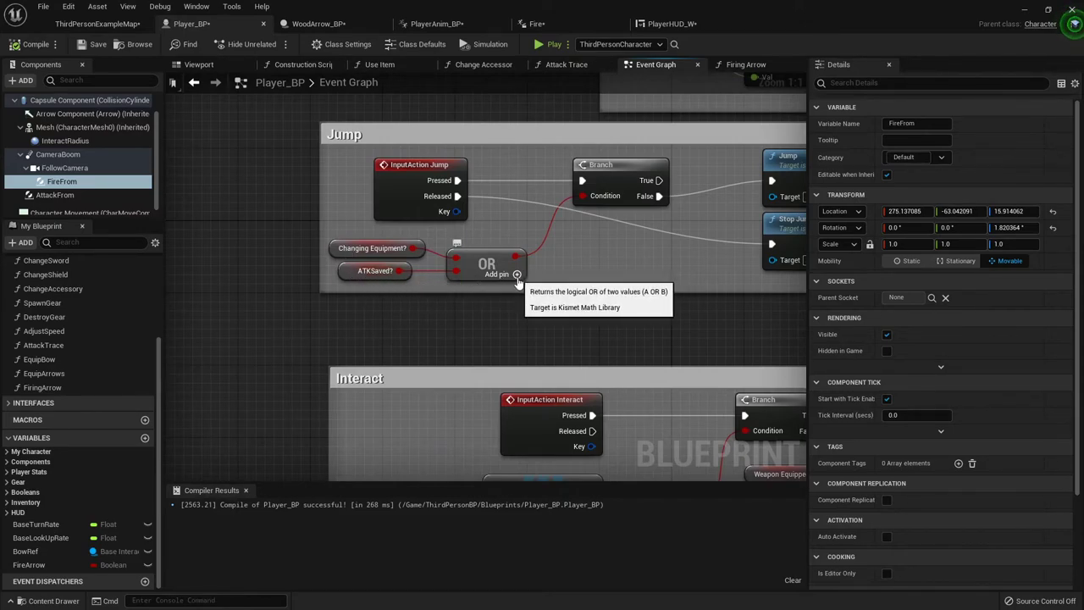
pyautogui.moveTo(543, 272); pyautogui.dragTo(542, 236, button='right')
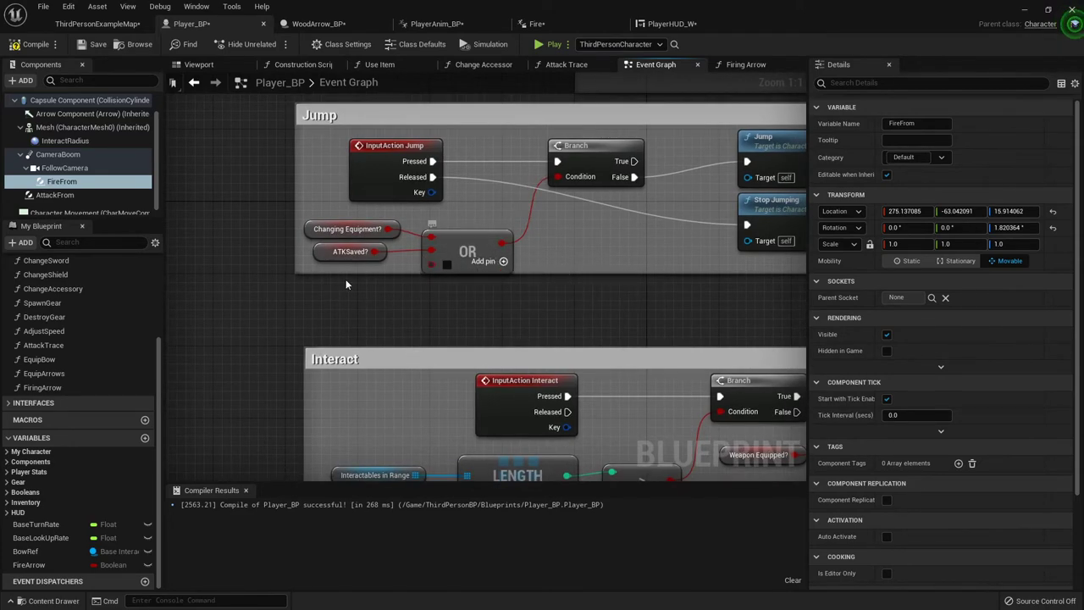
# Connect a getter of the FireArrow boolean to the Jump OR node's free input, compile, and return to the level map
pyautogui.scroll(3, 49, 553)
pyautogui.scroll(-3, 49, 547)
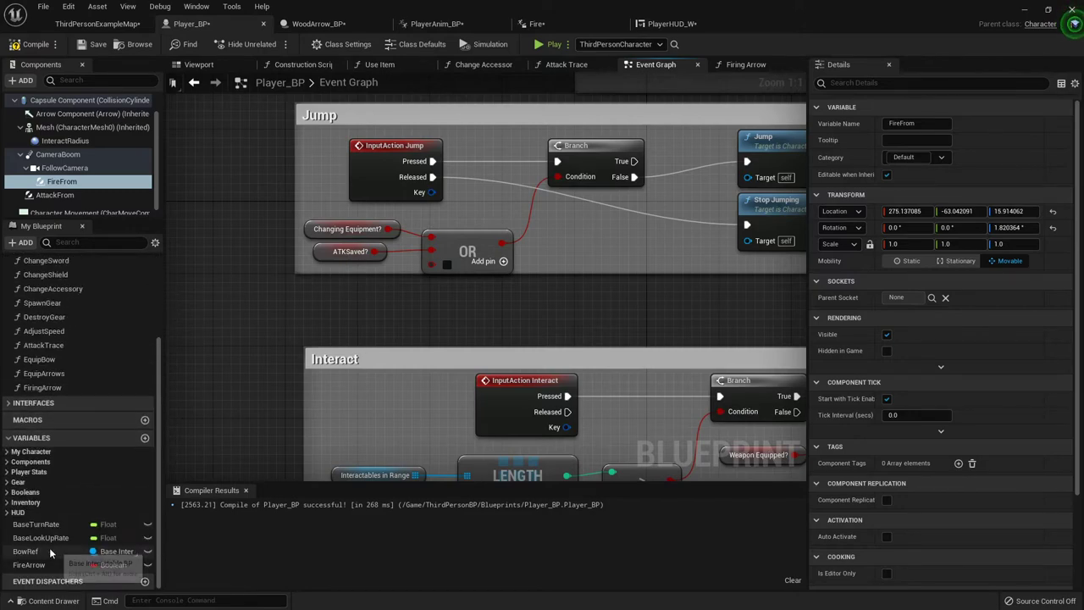
pyautogui.moveTo(38, 564); pyautogui.dragTo(203, 430)
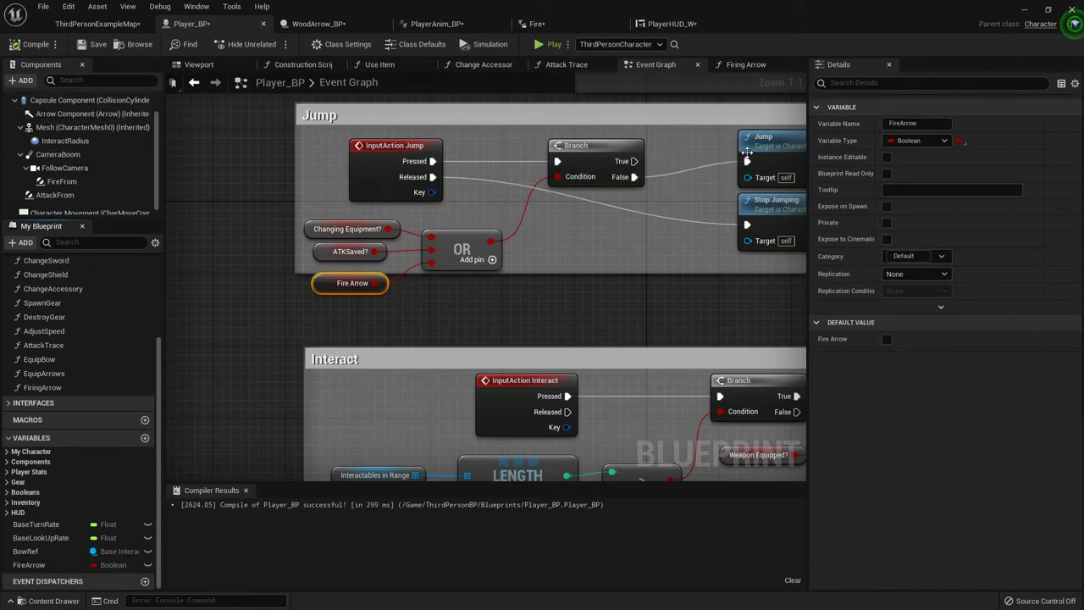
pyautogui.click(86, 24)
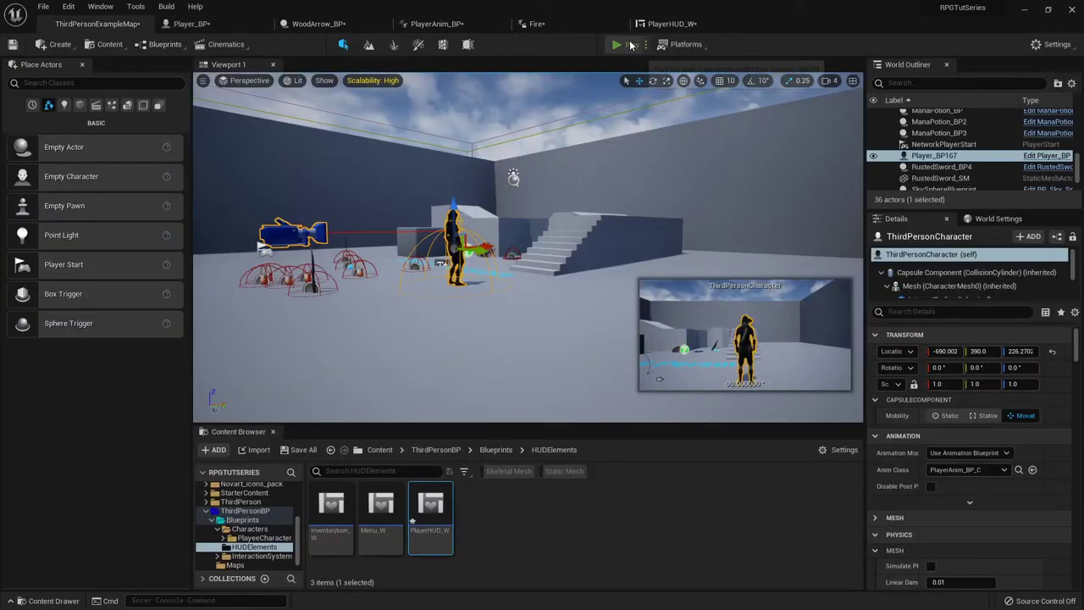
# Play the level, ready the bow and fire arrows across the arena to test jumping while shooting
pyautogui.click(630, 45)
pyautogui.press('w')
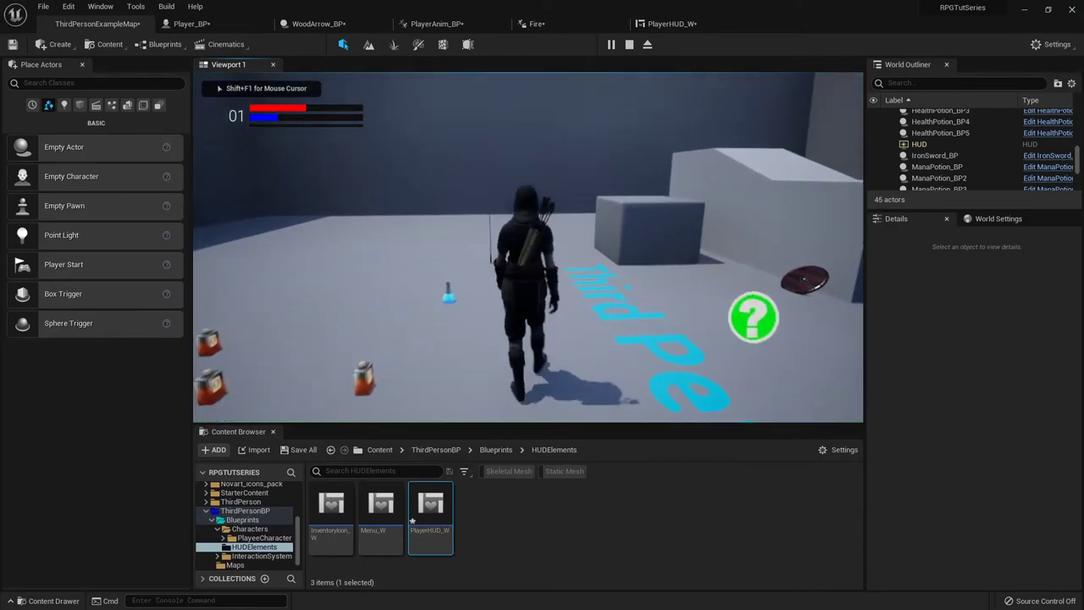
pyautogui.press('i')
pyautogui.press('i')
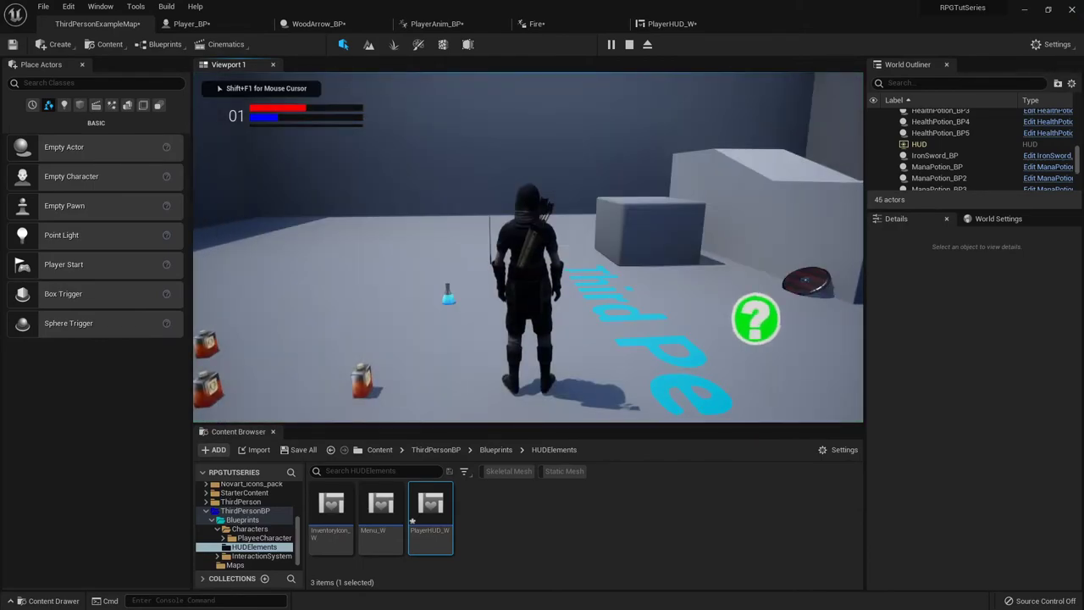
pyautogui.rightClick(527, 247)
pyautogui.click(528, 246)
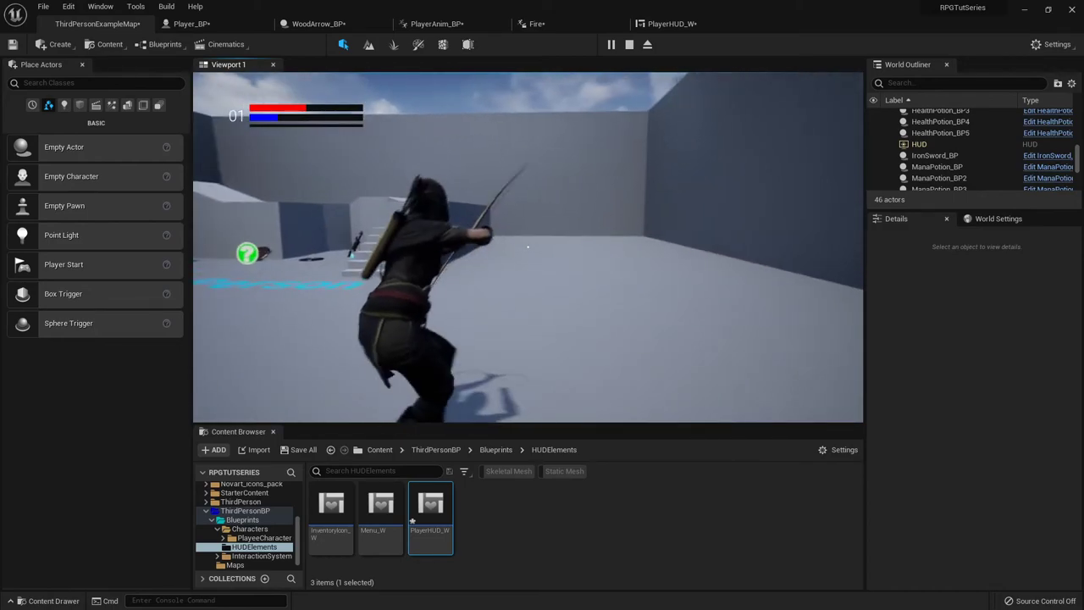
pyautogui.click(527, 246)
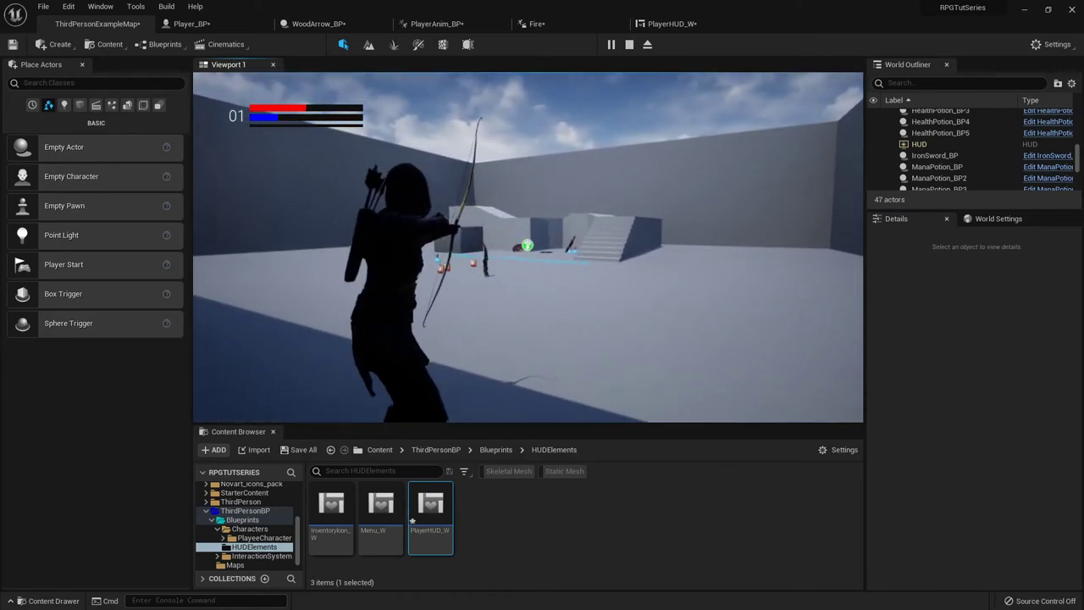
# Test the bow in full screen while moving the character in different directions, then end the play session and restore the editor layout
pyautogui.press('F11')
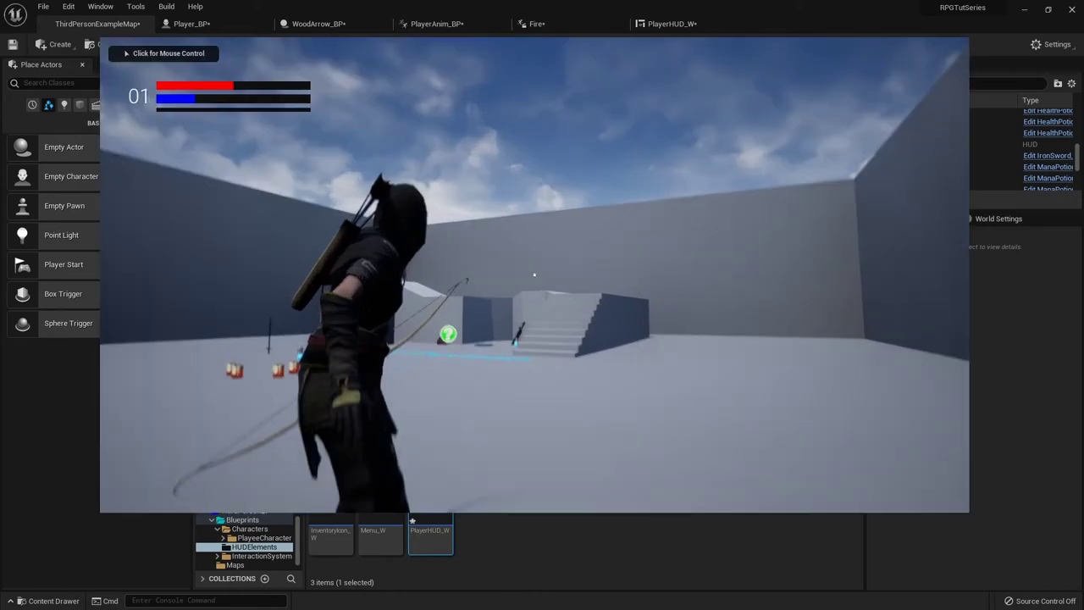
pyautogui.press('w')
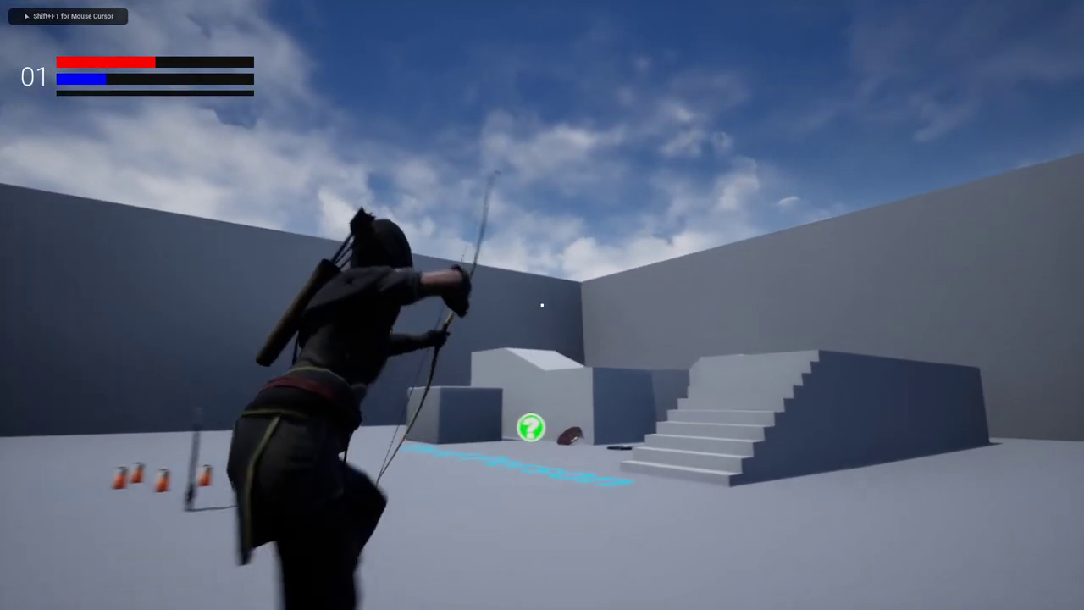
pyautogui.press('s')
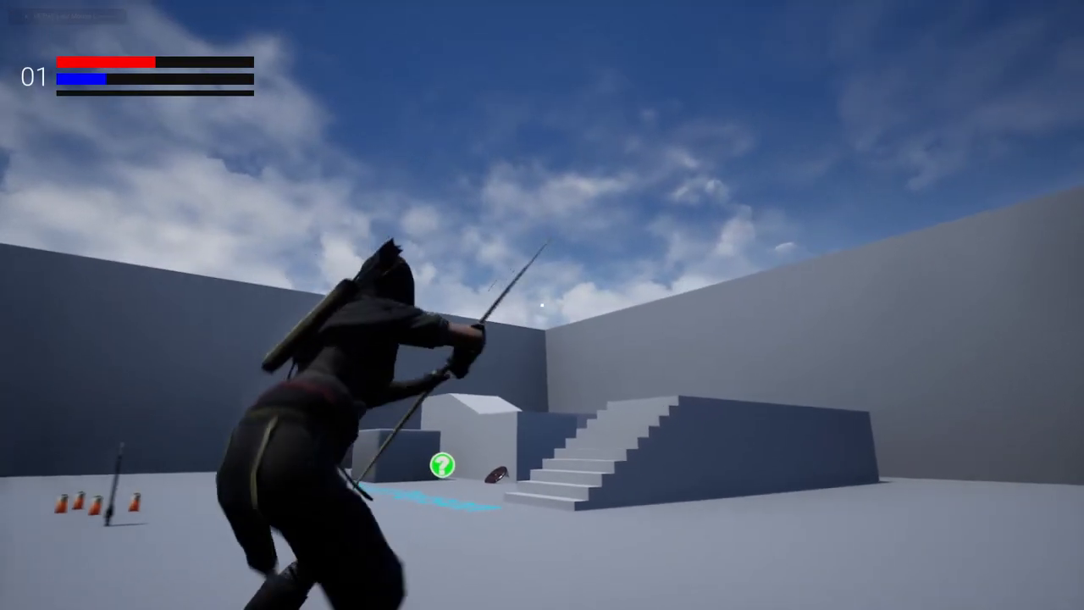
pyautogui.press('d')
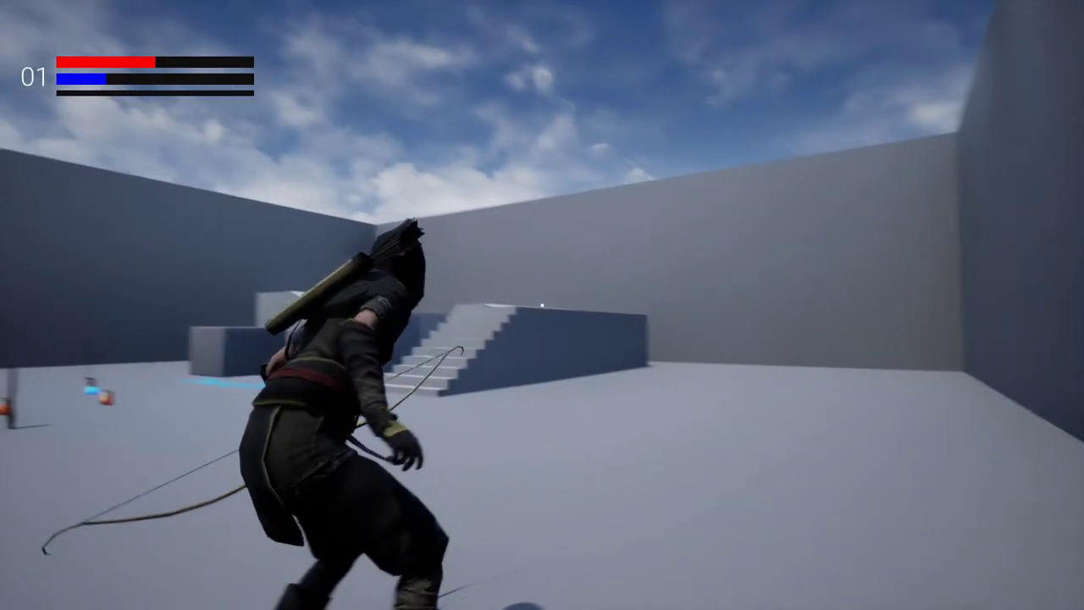
pyautogui.press('a')
pyautogui.hotkey('shift', 'F1')
pyautogui.press('Escape')
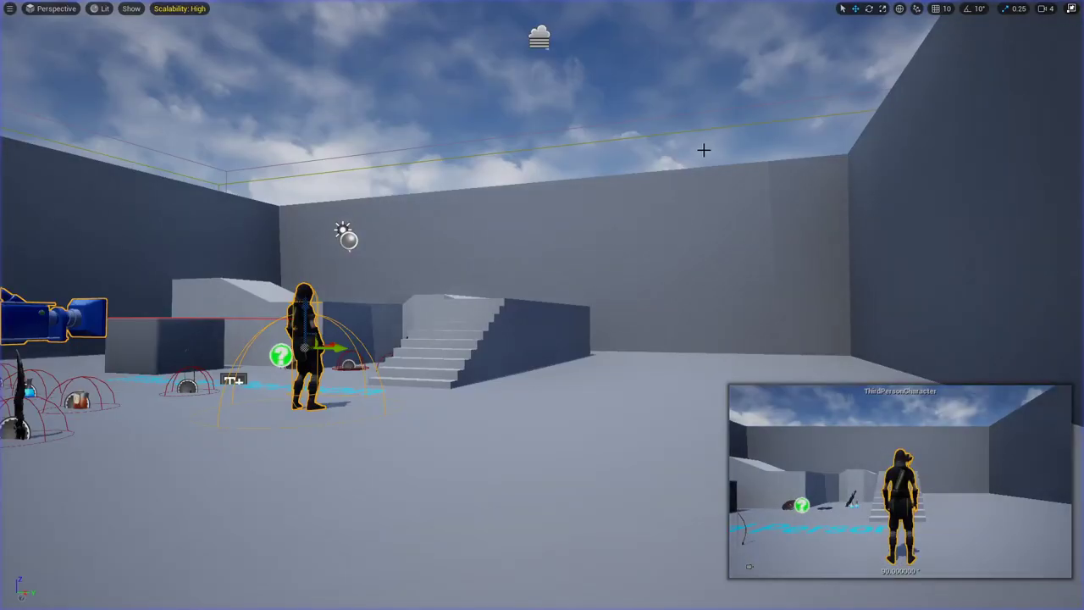
pyautogui.press('F11')
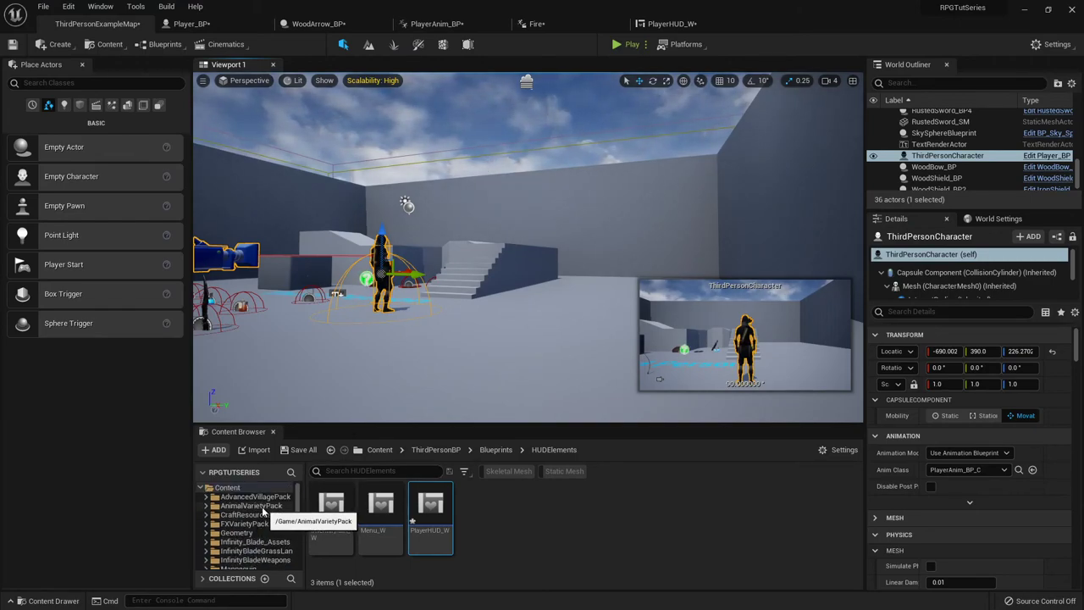
# Open the FXVarietyPack folder in the project content
pyautogui.click(253, 524)
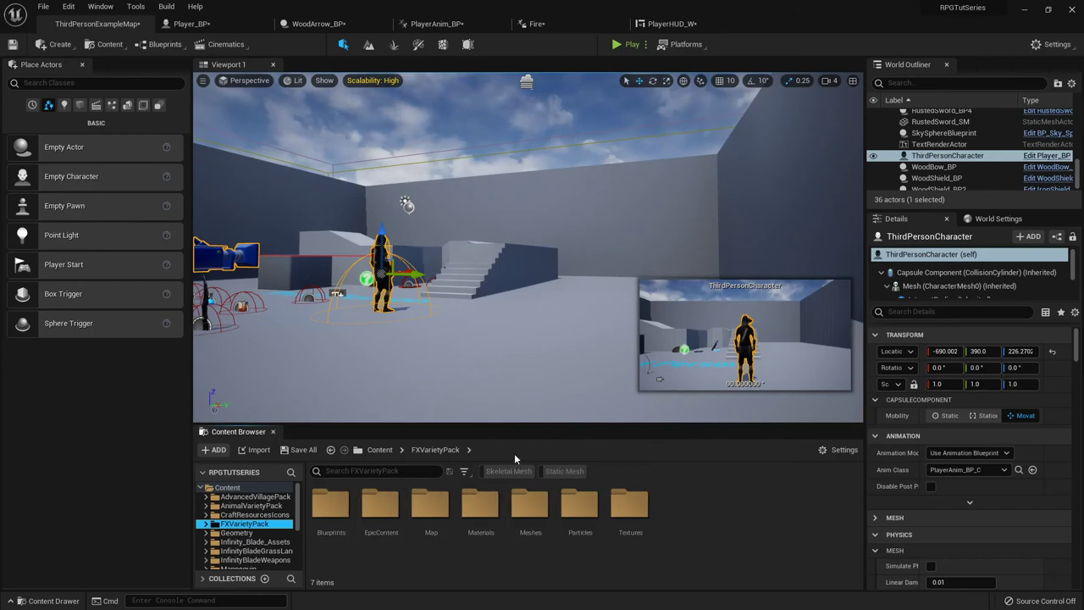